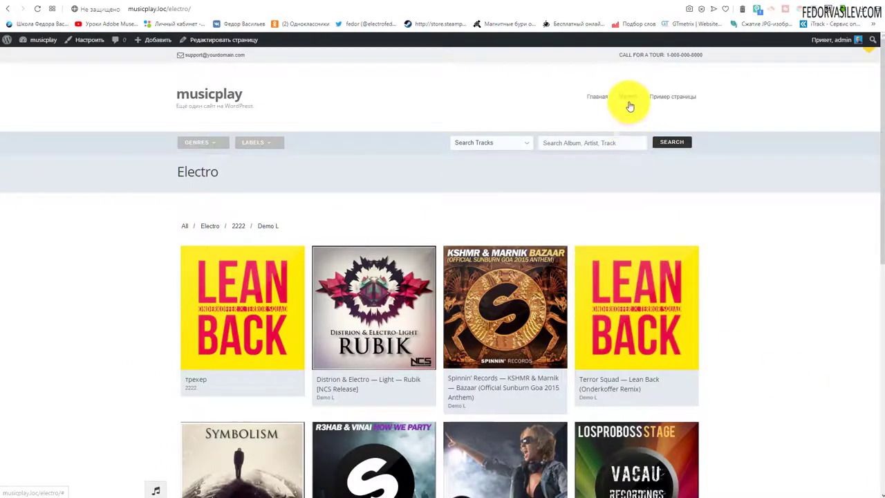
Open the Electro page from the site's Музыка navigation and look over its album grid
mouse_move(629, 105)
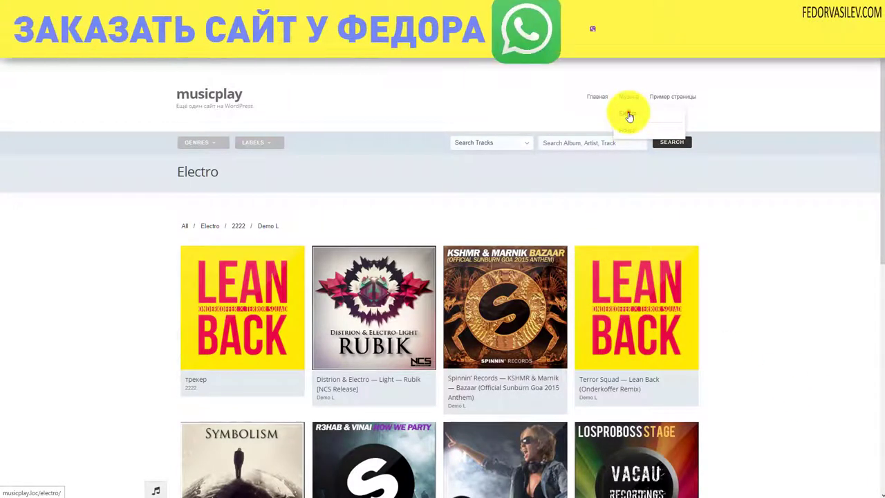
left_click(627, 114)
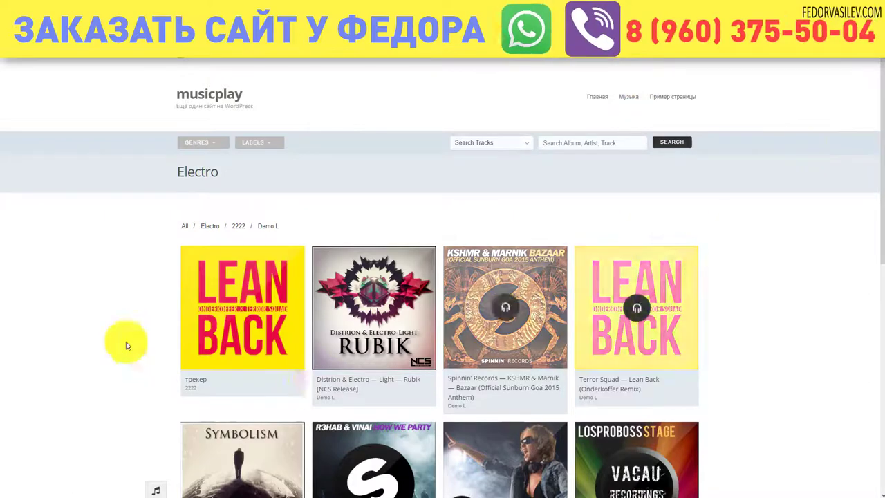
scroll(336, 233, "down", 2)
scroll(336, 233, "up", 2)
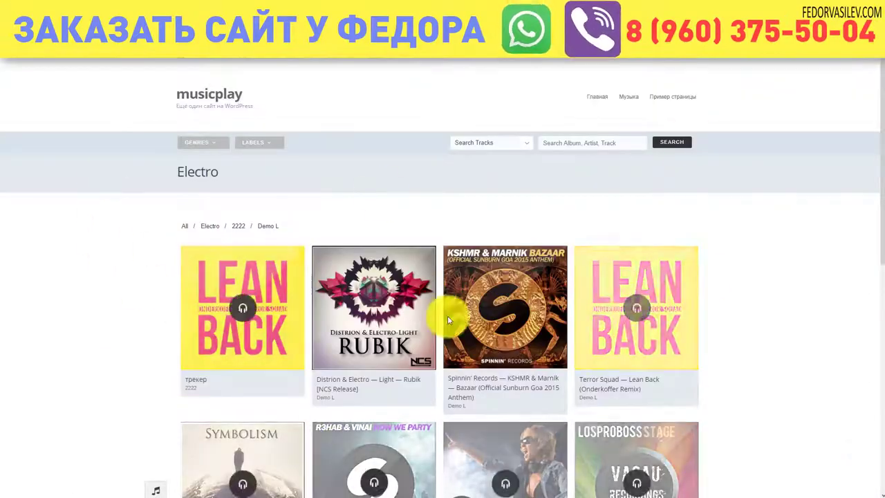
scroll(529, 284, "down", 1)
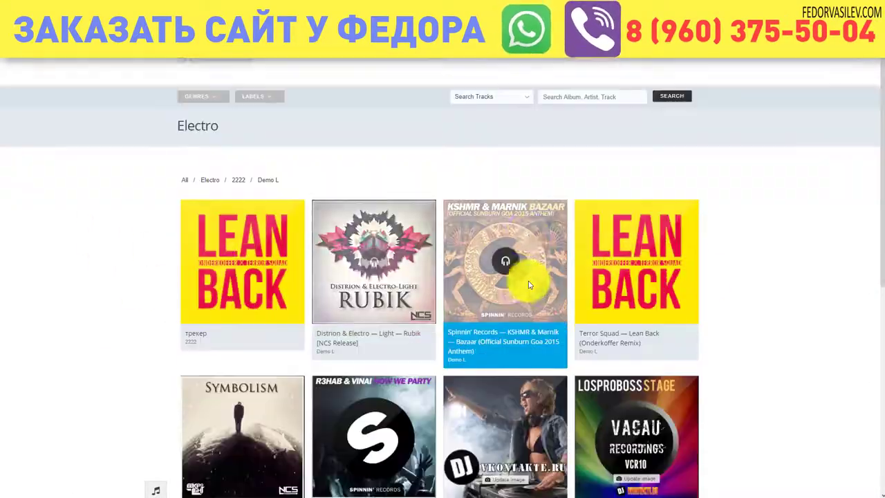
scroll(529, 284, "down", 1)
scroll(616, 292, "up", 2)
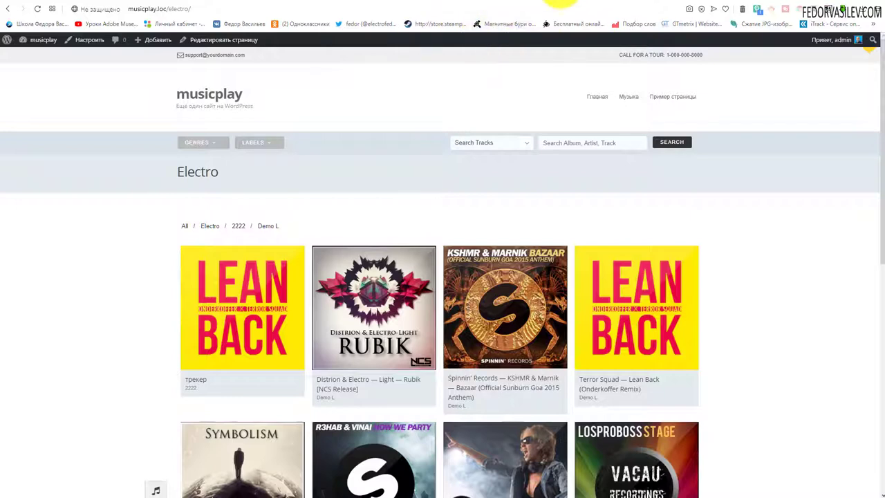
Open the Electro page for editing in the WordPress admin and bring up its MusicPlay Page Options
left_click(557, 5)
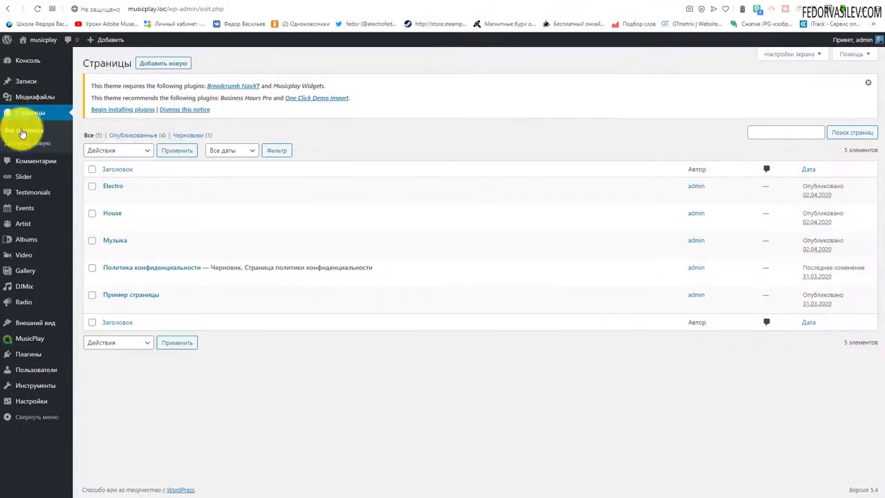
left_click(110, 185)
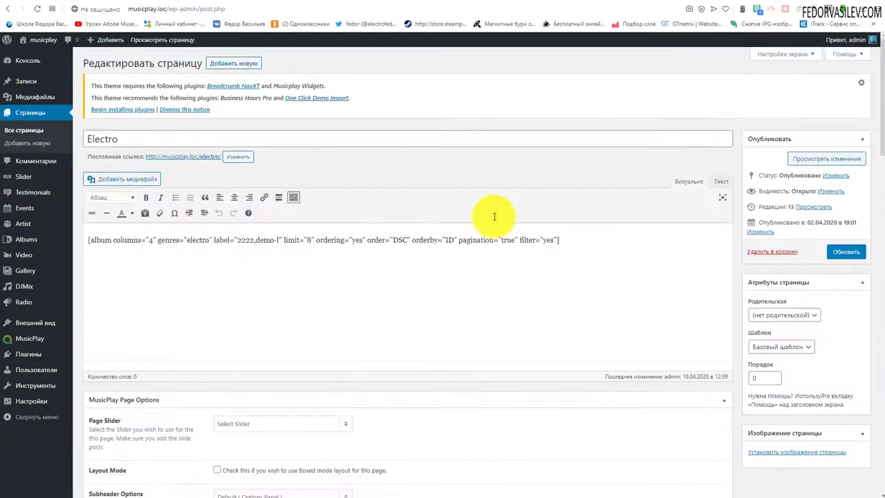
scroll(352, 182, "down", 3)
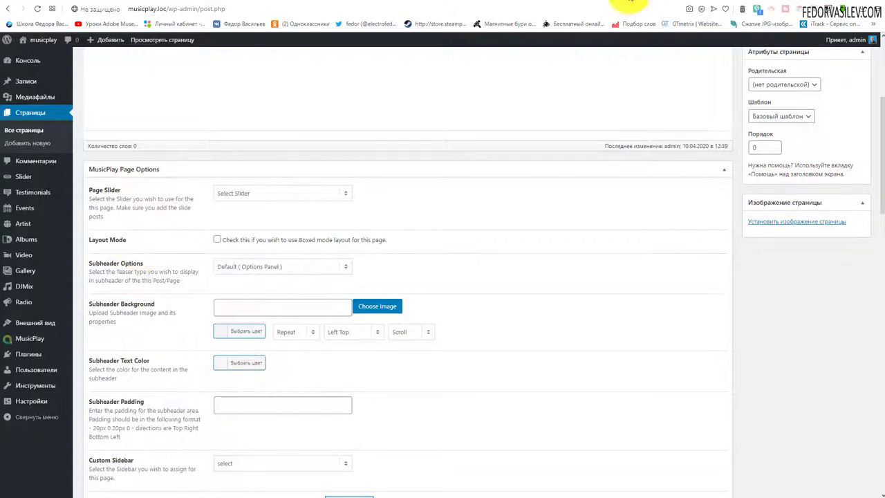
View the трекер album page on the site and return to the Electro page editor
left_click(629, 4)
left_click(242, 308)
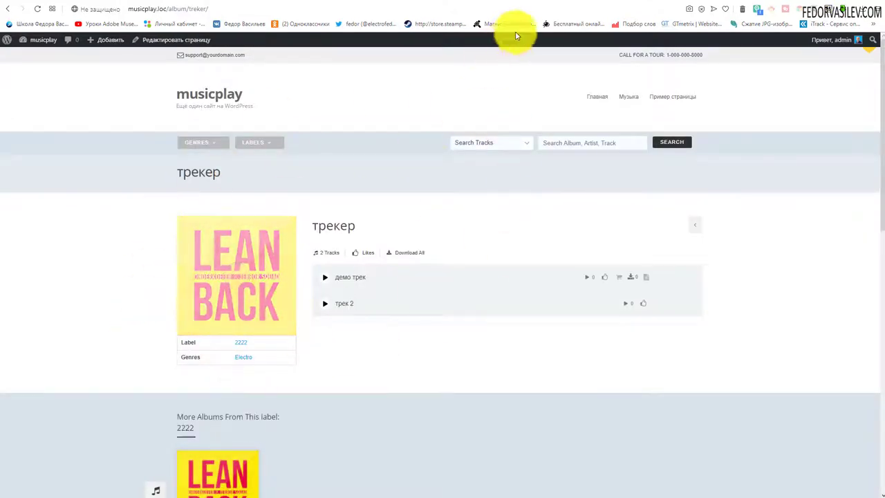
left_click(563, 2)
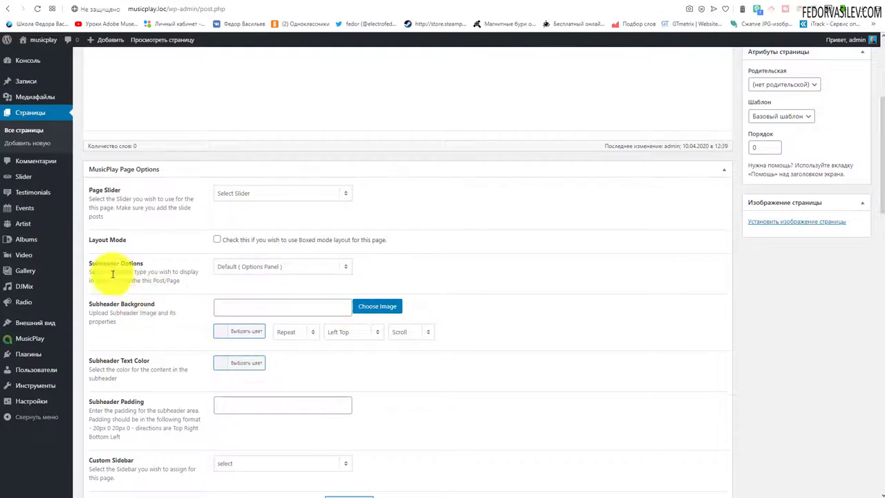
Examine the Electro page's MusicPlay Page Options, including the slider, layout mode, subheader and sidebar settings
left_click_drag(111, 244, 90, 251)
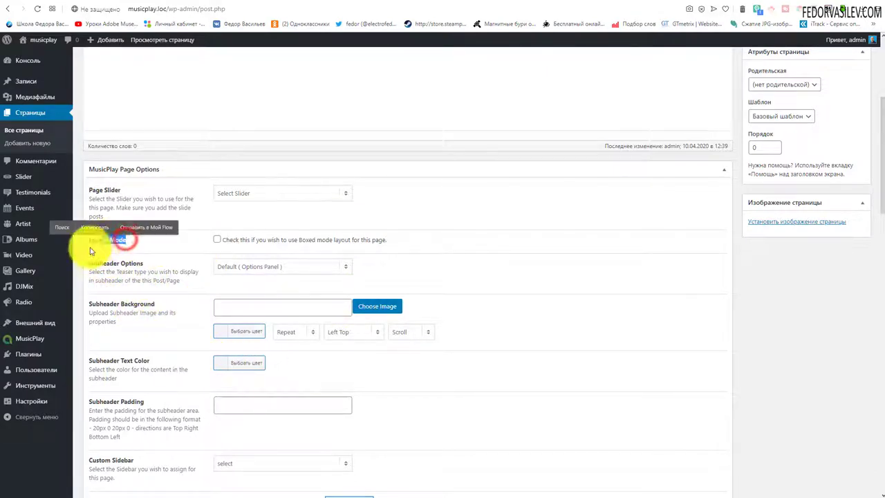
scroll(212, 257, "down", 1)
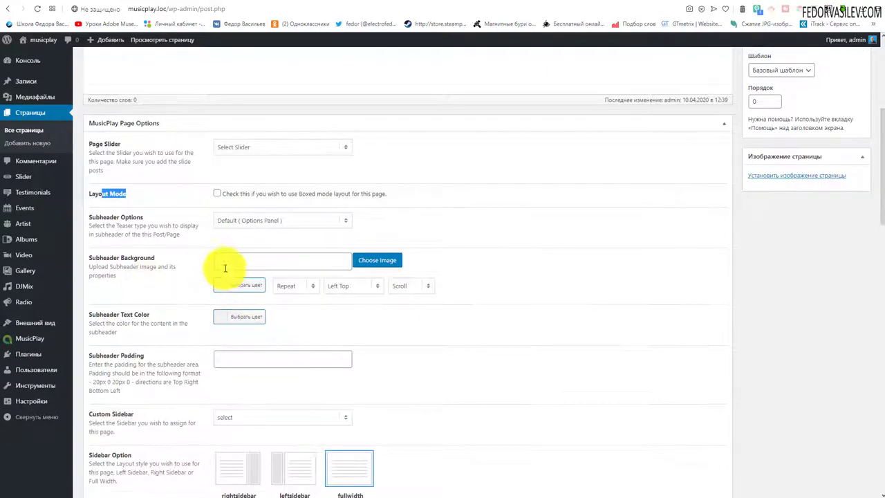
scroll(366, 235, "down", 2)
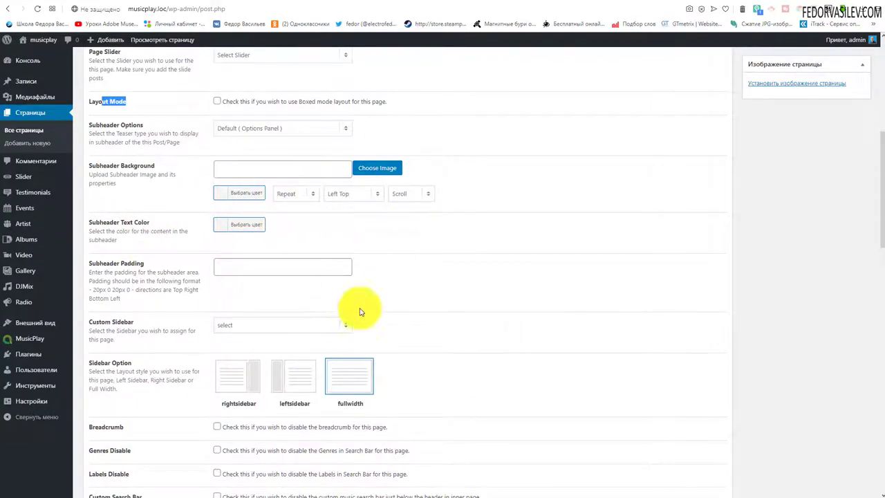
scroll(345, 310, "down", 3)
scroll(351, 286, "up", 6)
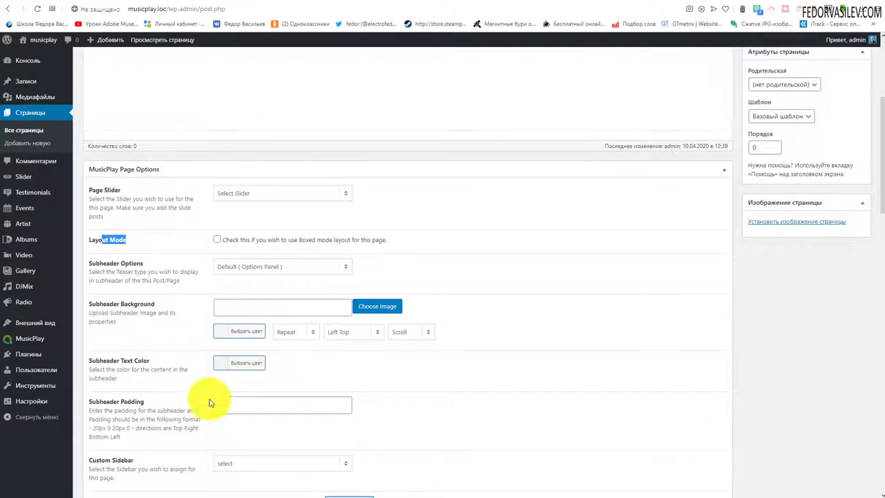
scroll(275, 391, "up", 2)
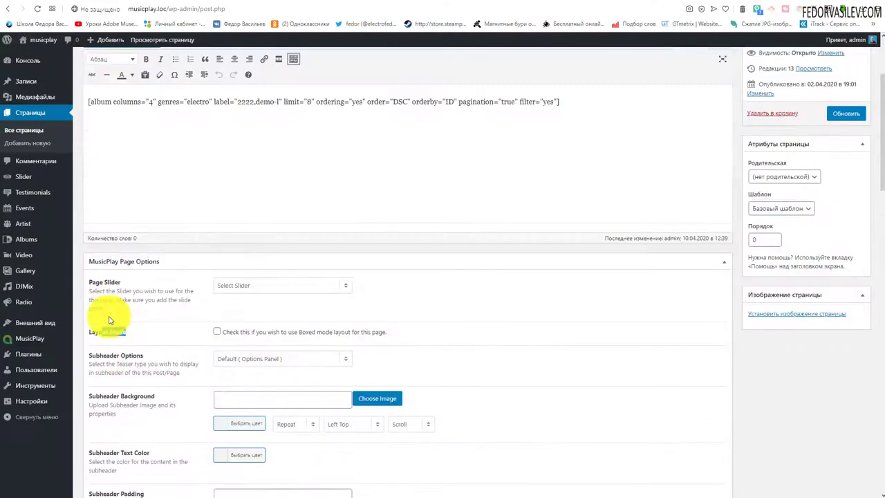
left_click_drag(109, 316, 94, 293)
left_click(173, 300)
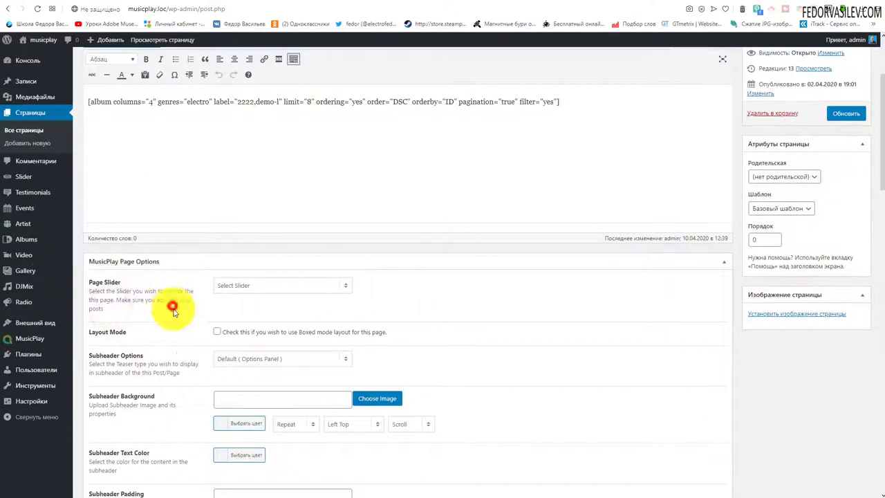
Try Flex Slider as the Electro page's Page Slider and take the site view back from the трекер album
left_click(269, 286)
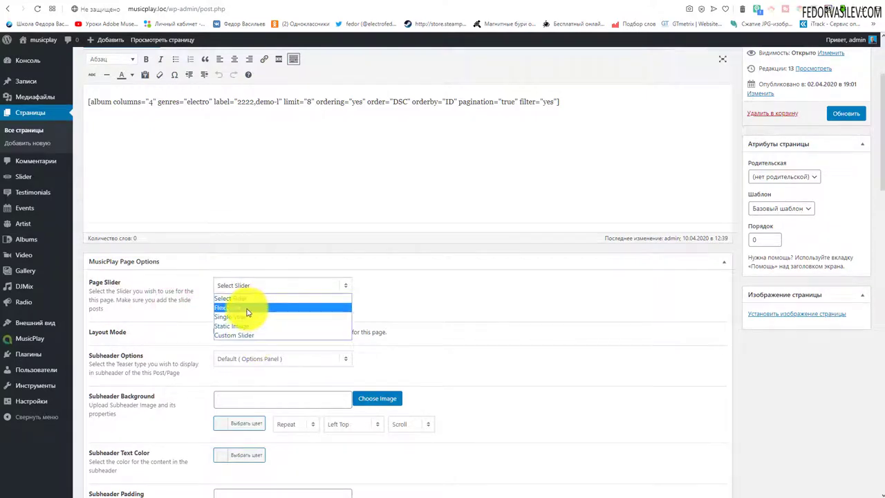
left_click(180, 302)
left_click(274, 290)
left_click(262, 307)
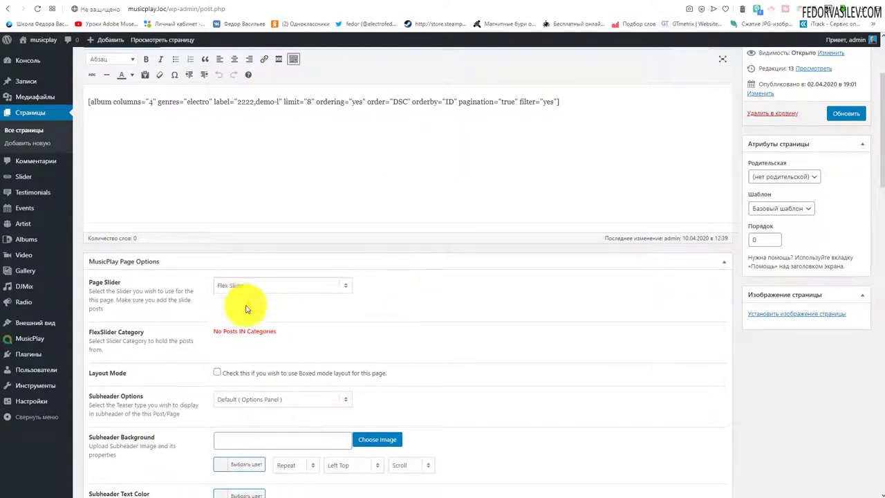
left_click(627, 2)
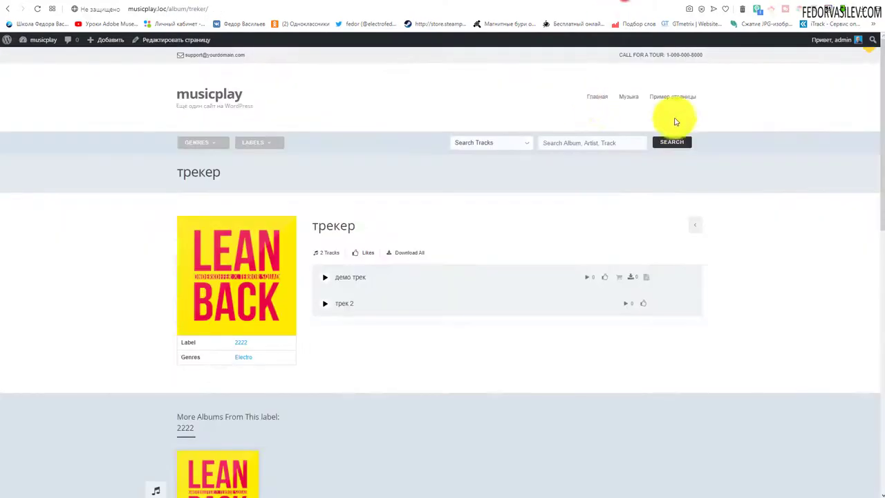
left_click(10, 15)
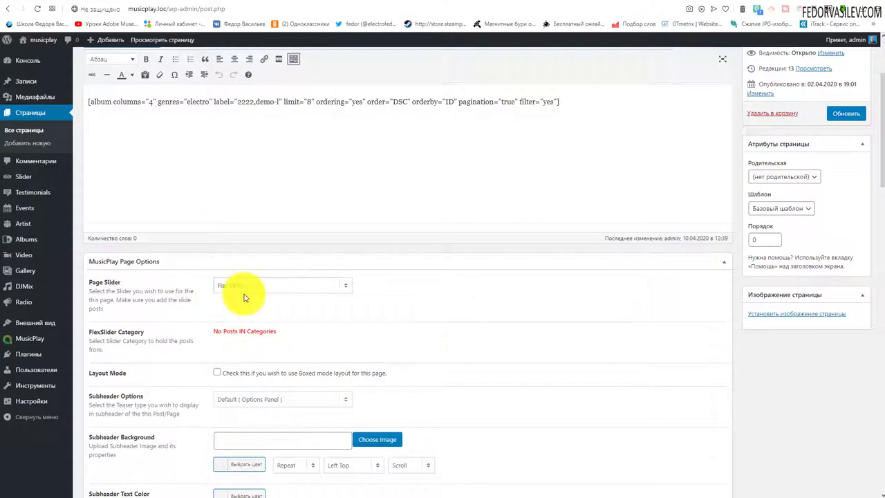
Set the Electro page's Page Slider to Single Video, using the YouTube embed code with width 1920, and update the page
left_click(220, 284)
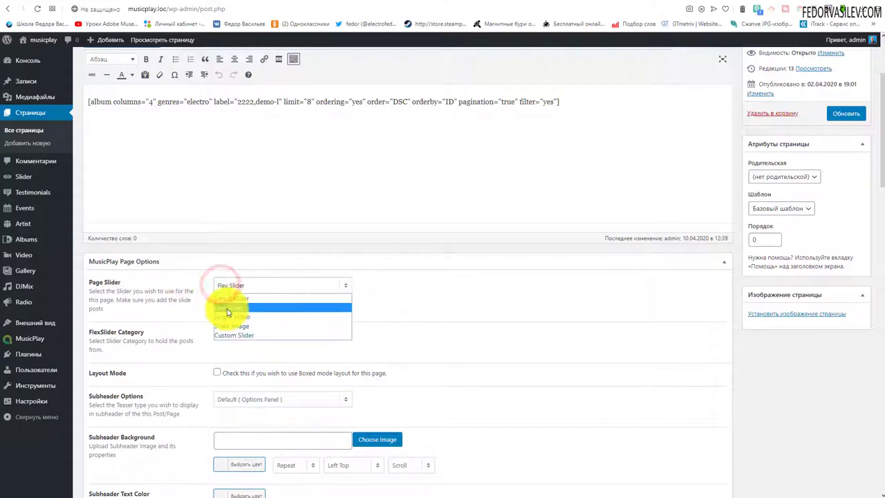
left_click(235, 317)
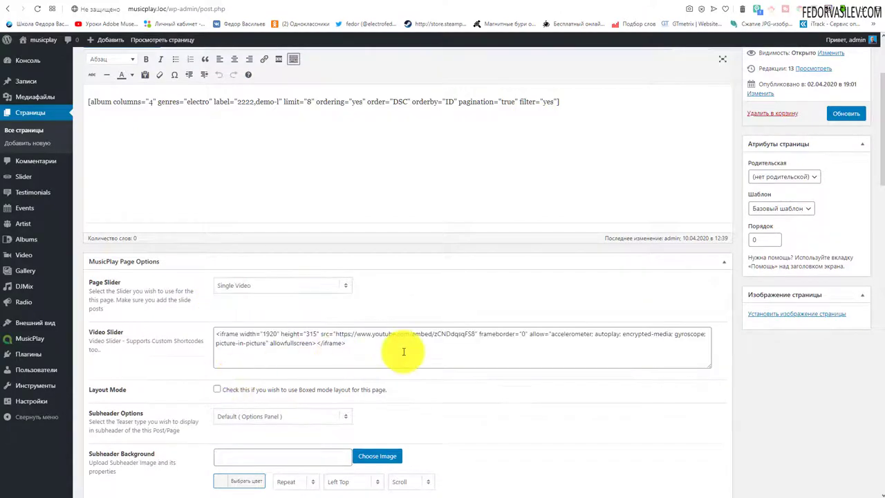
left_click_drag(374, 351, 217, 336)
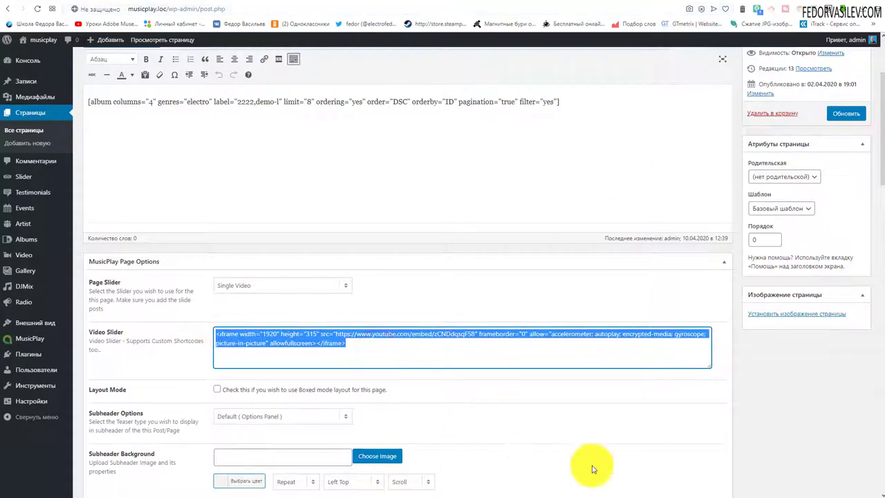
left_click(394, 352)
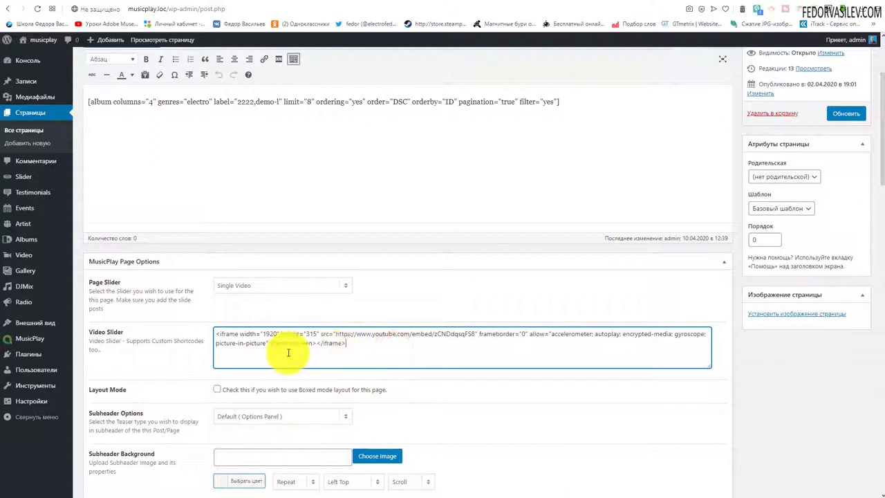
left_click_drag(355, 345, 166, 328)
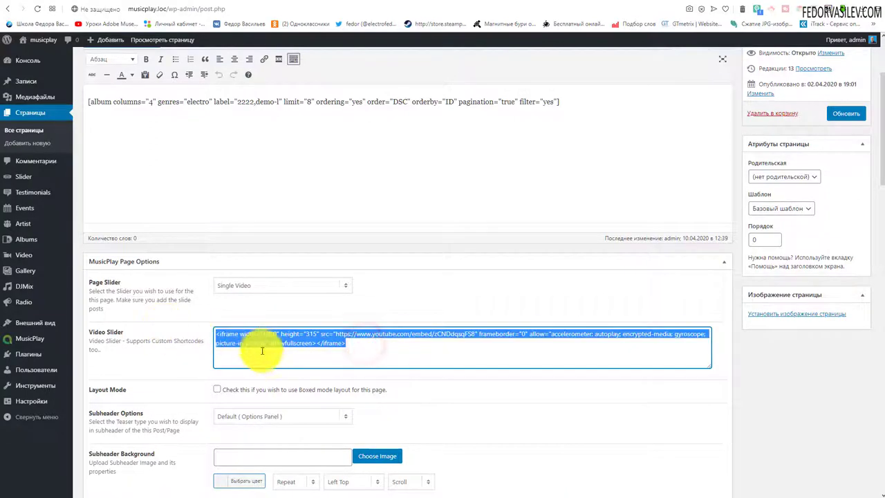
left_click(279, 334)
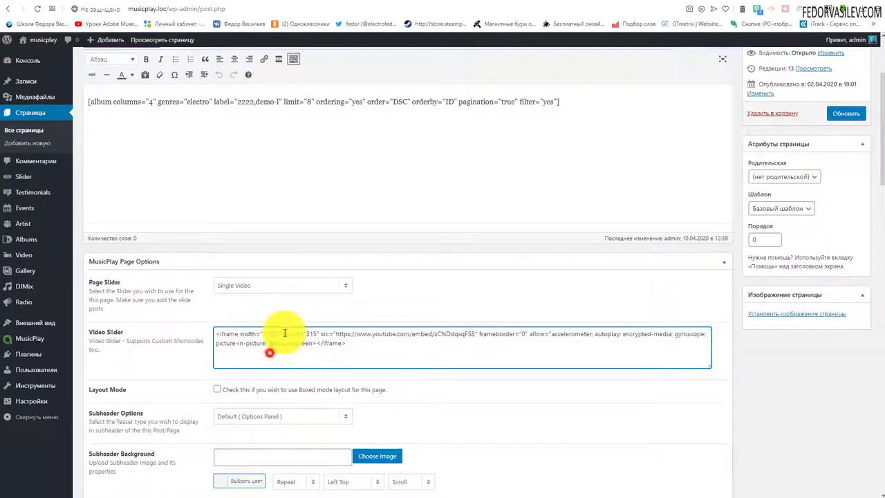
double_click(269, 334)
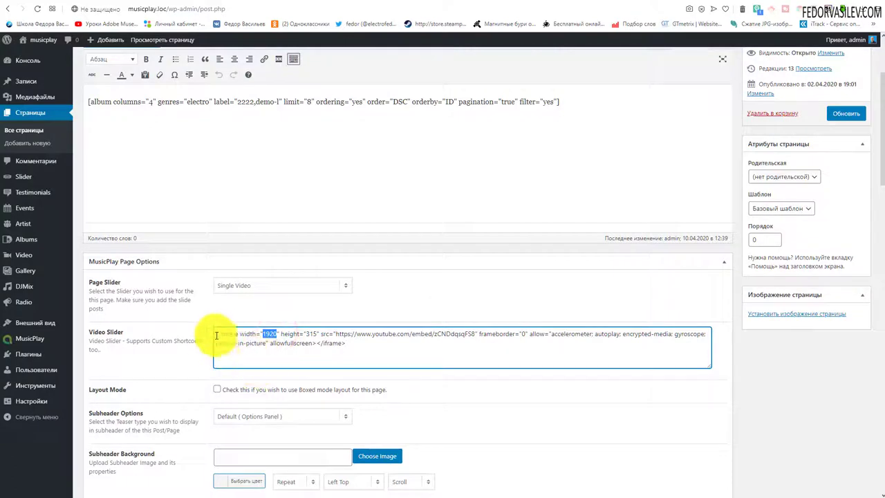
left_click(250, 343)
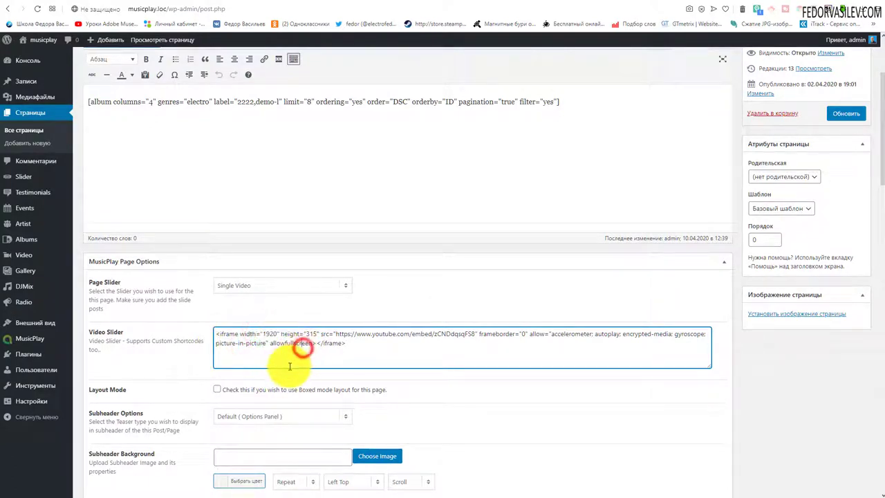
key("Delete")
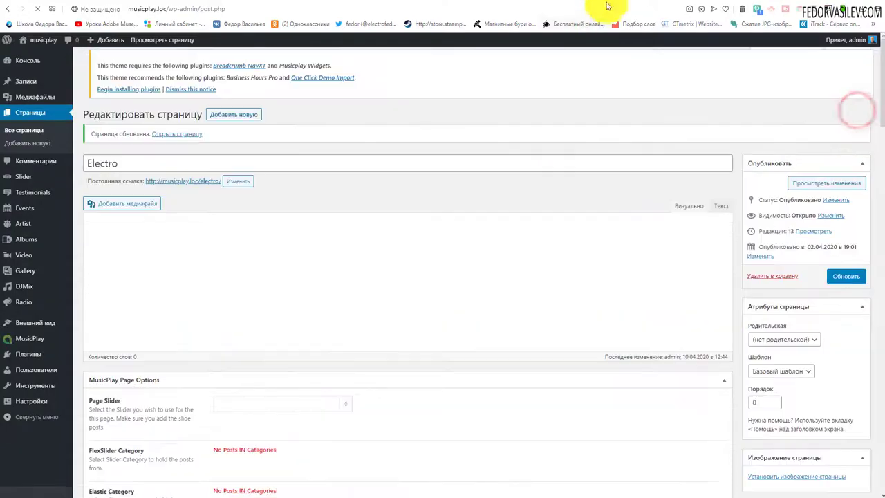
Check the updated Electro page on the site by briefly playing and pausing the header video and viewing the album listing below it
left_click(181, 19)
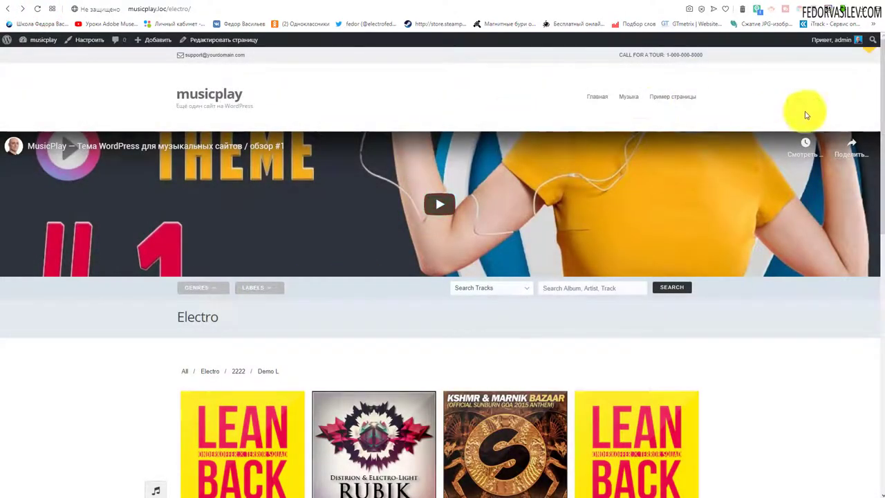
left_click(440, 204)
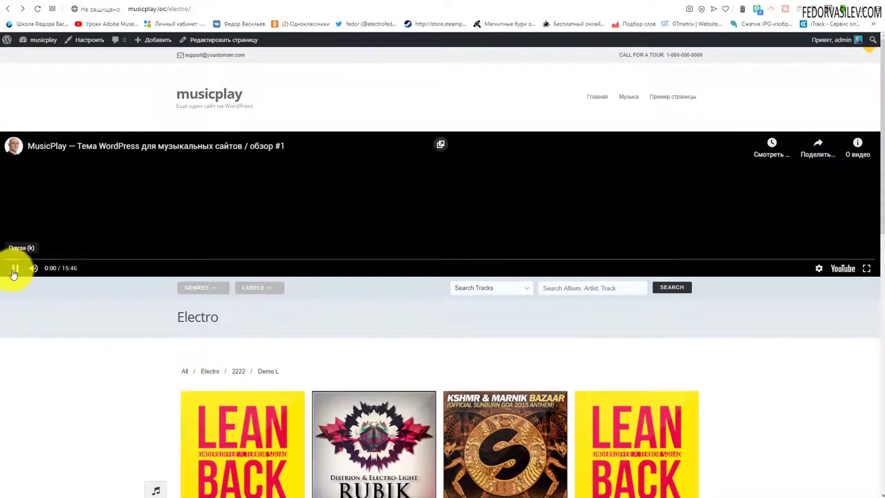
left_click(13, 269)
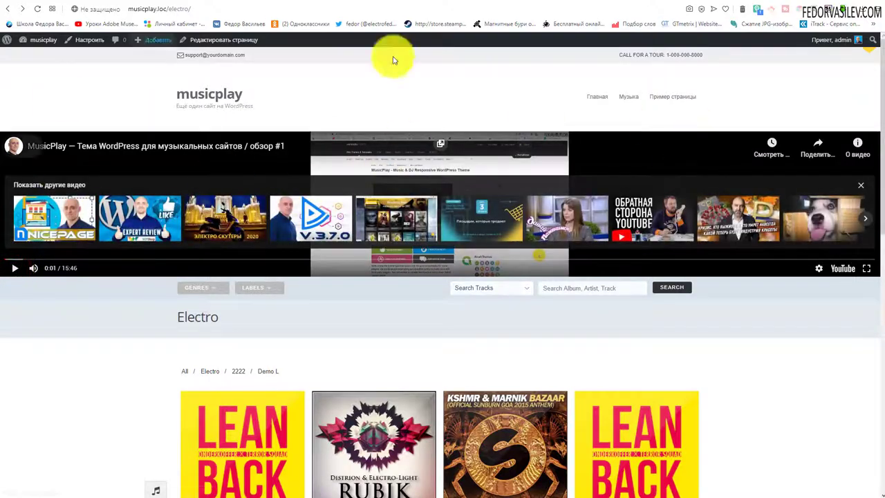
scroll(133, 198, "down", 3)
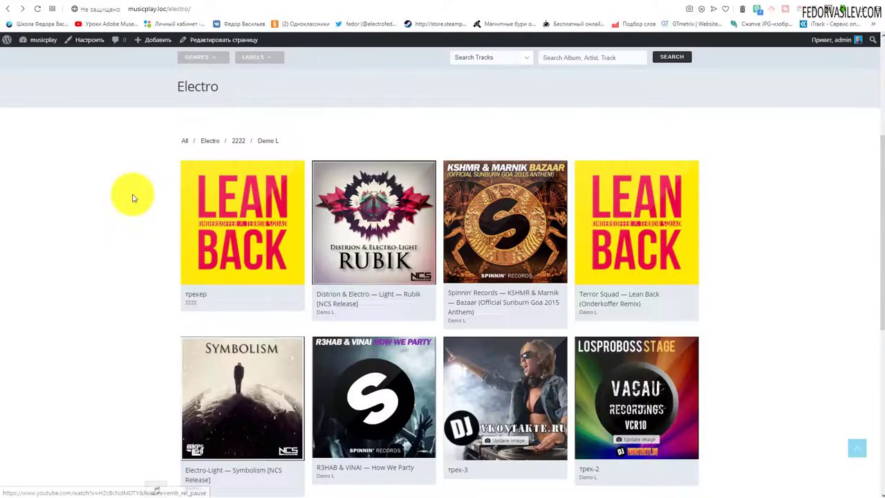
scroll(131, 235, "up", 3)
scroll(208, 229, "down", 4)
scroll(127, 307, "up", 4)
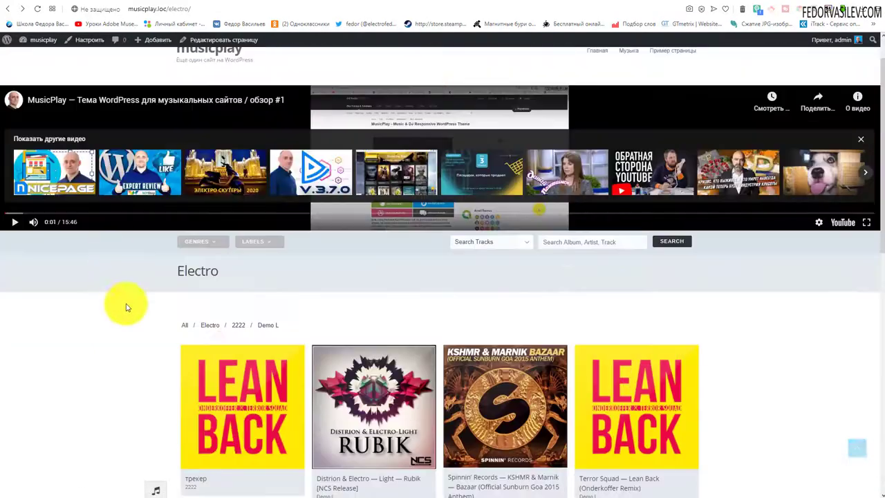
scroll(131, 307, "up", 1)
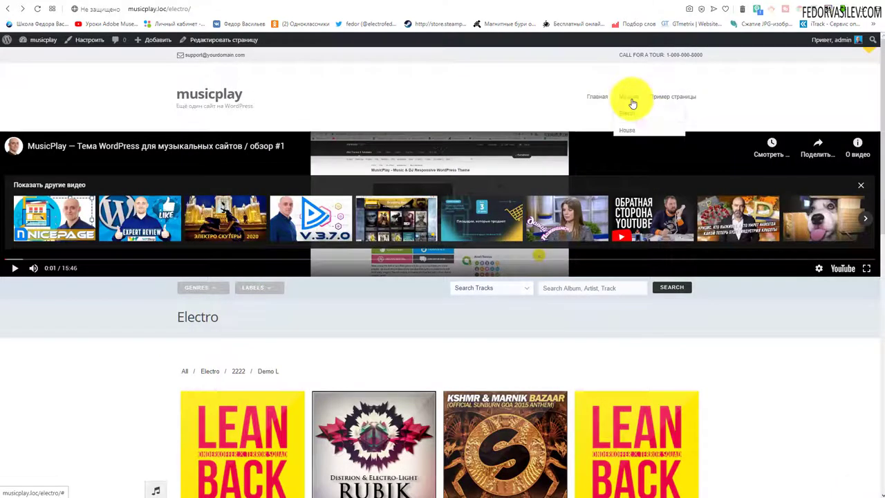
Compare the House page's header with the Electro page's on the site, and return to the Electro page editor
left_click(626, 130)
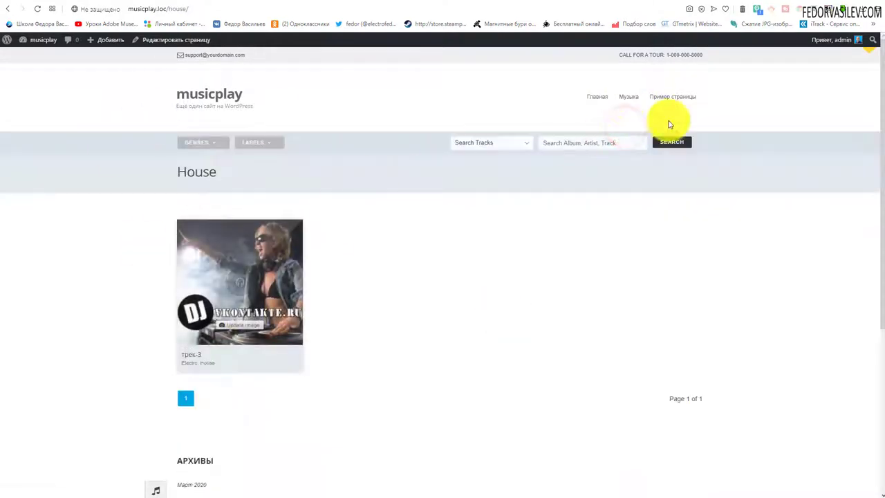
left_click(631, 112)
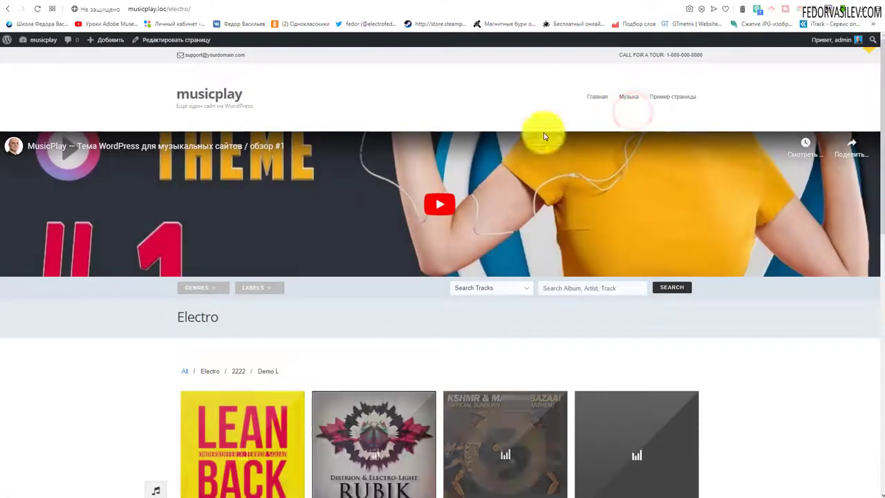
left_click(565, 6)
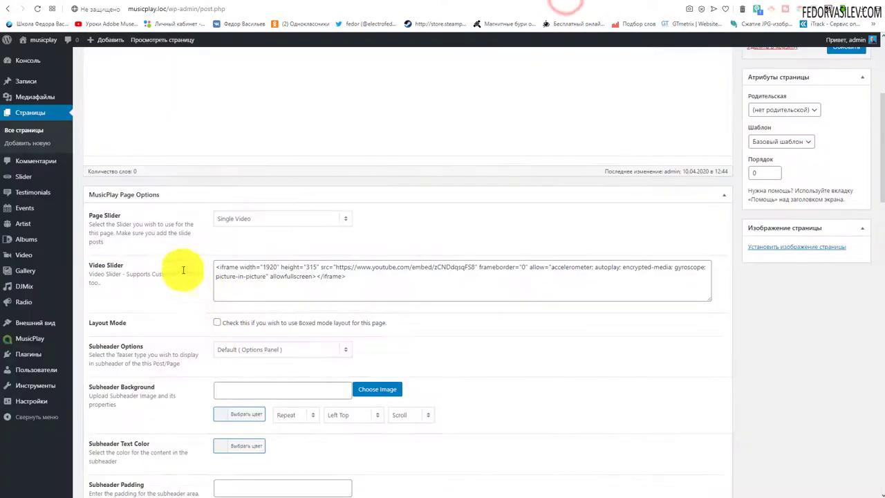
Set the Electro page's Page Slider to Static Image and replace its image with 1077485.jpg from the media library
left_click(255, 220)
left_click(266, 258)
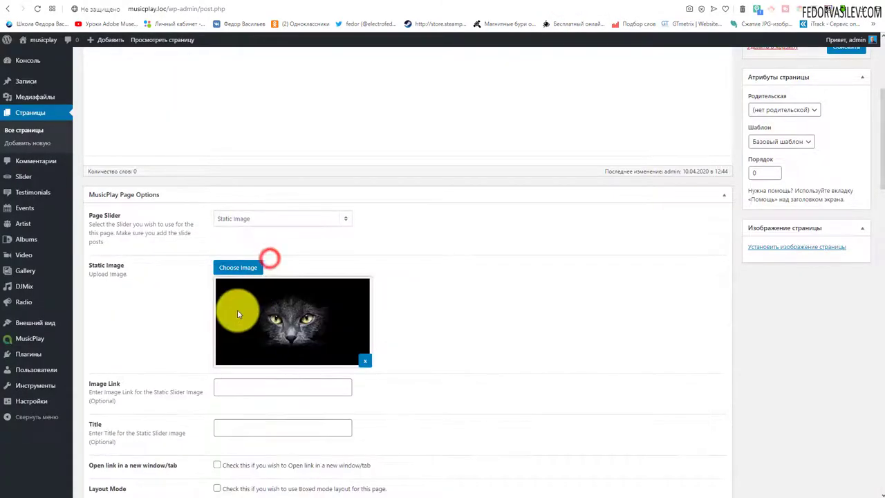
left_click(361, 360)
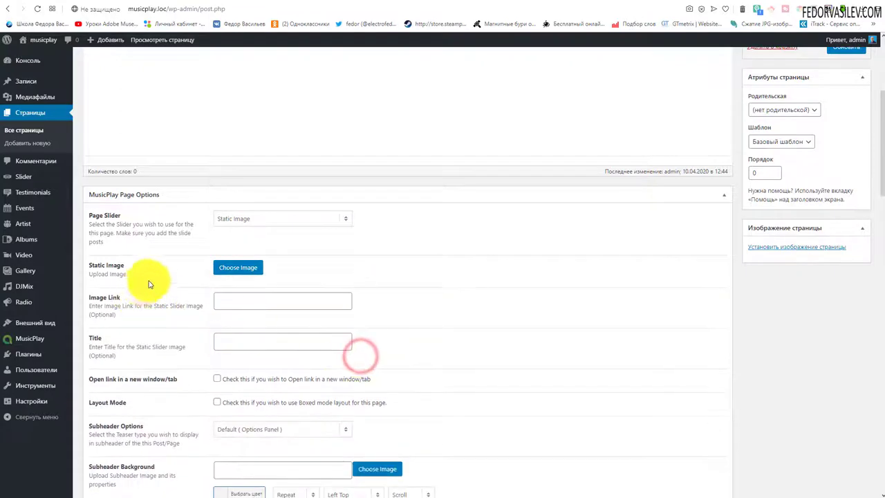
left_click(242, 267)
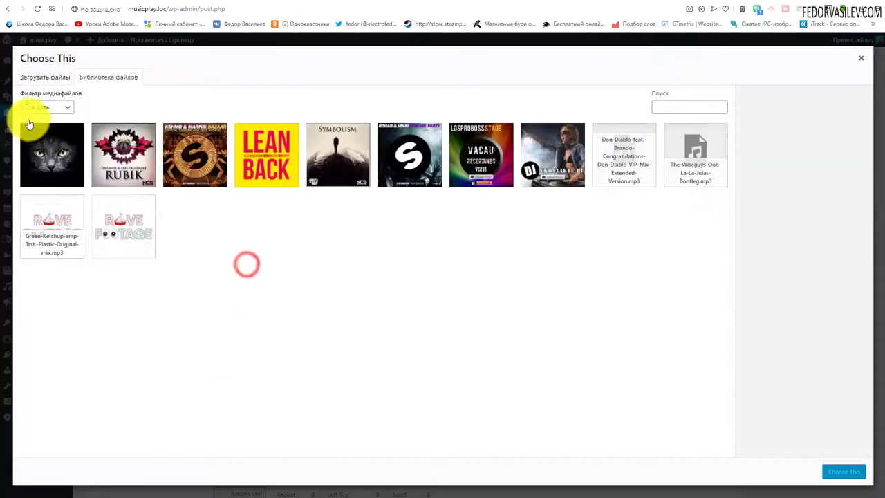
left_click(58, 164)
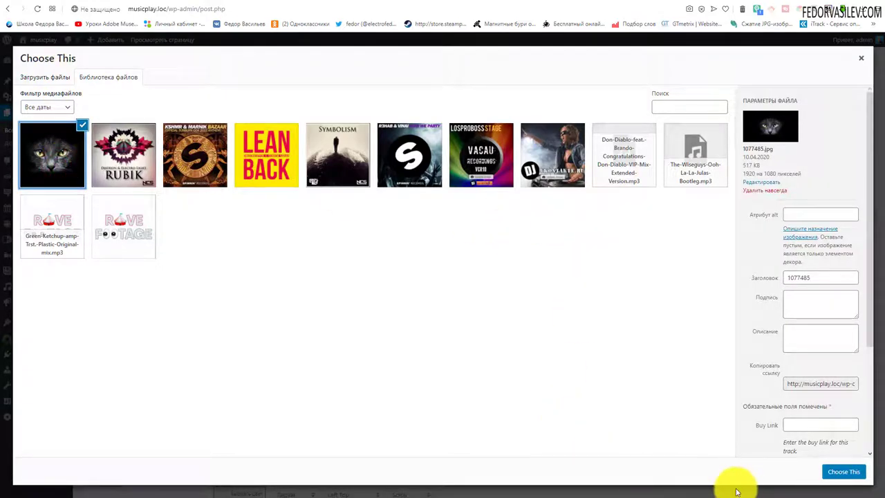
left_click(844, 472)
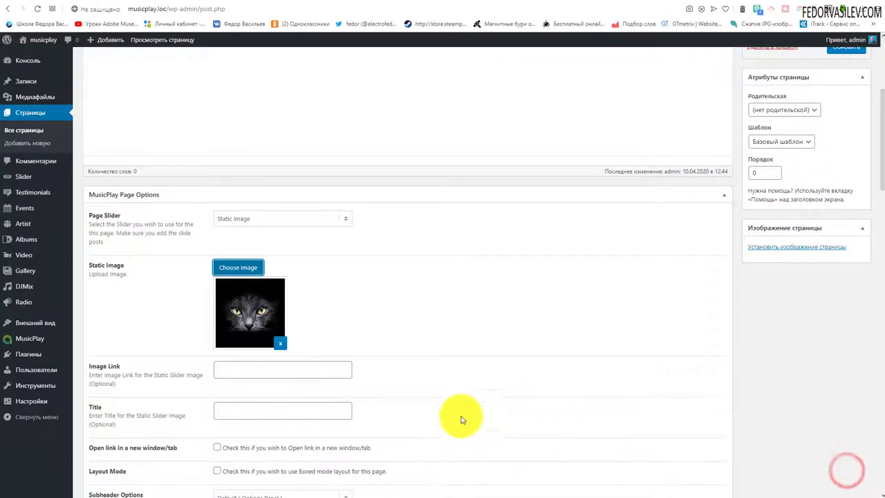
Go through the static image's link, title and new-window options, leaving them blank, and update the page
scroll(456, 415, "down", 2)
left_click(232, 231)
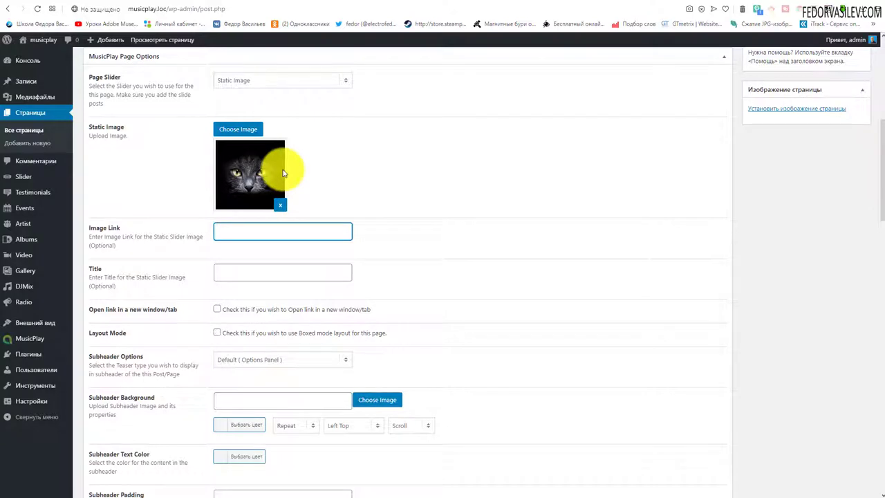
mouse_move(217, 191)
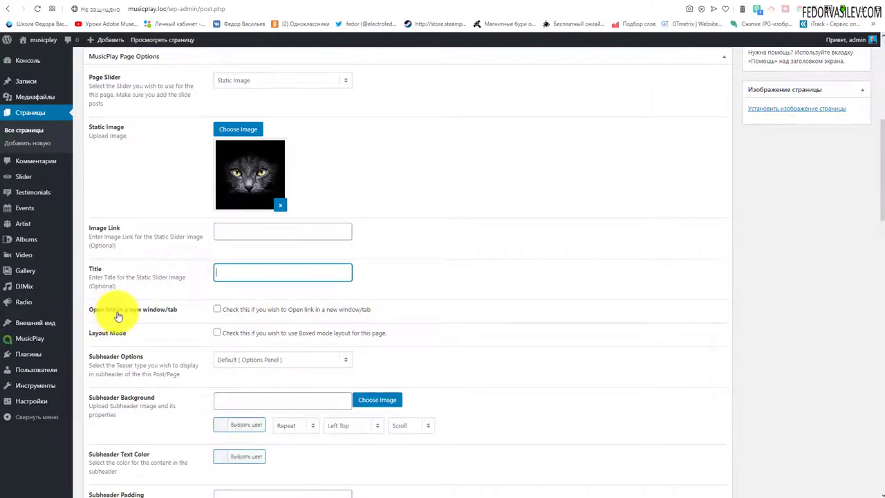
left_click(216, 310)
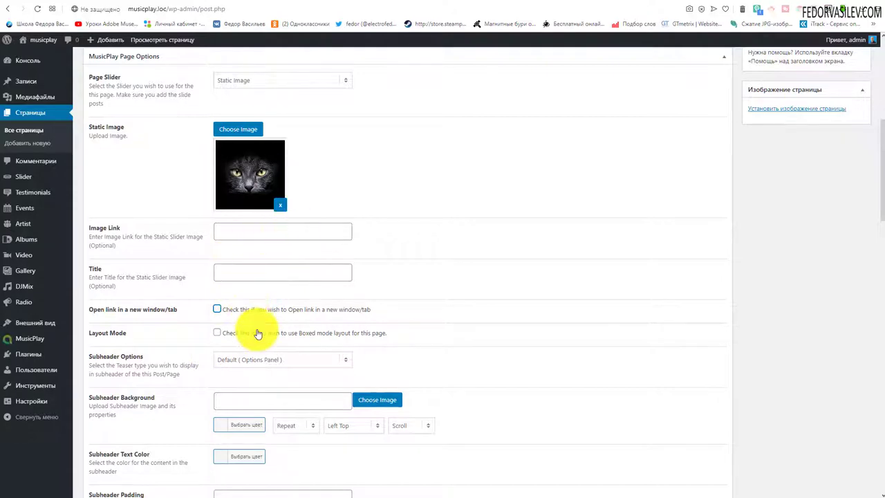
scroll(766, 148, "up", 5)
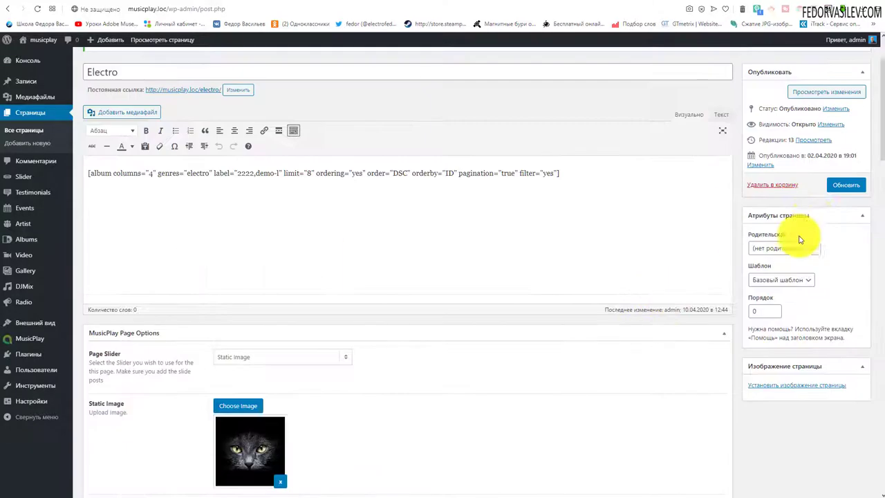
left_click(845, 184)
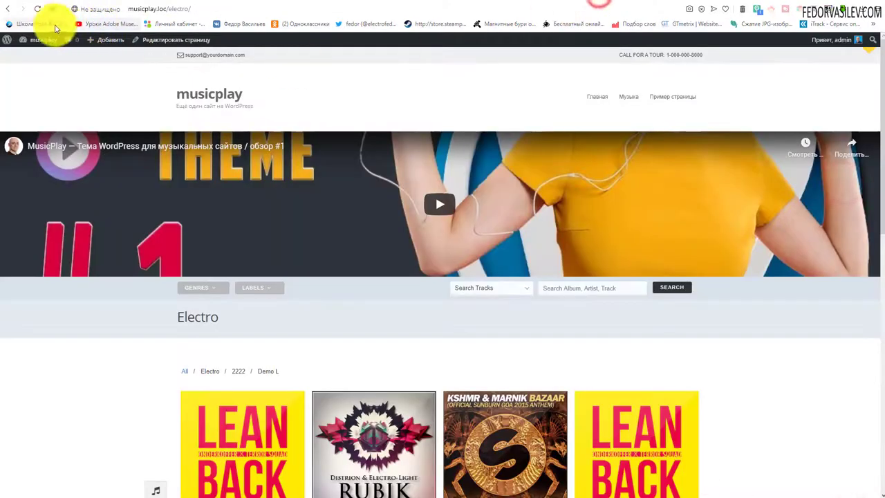
Reload the Electro page on the site and inspect the static header image above the album listing
left_click(37, 8)
scroll(478, 213, "down", 3)
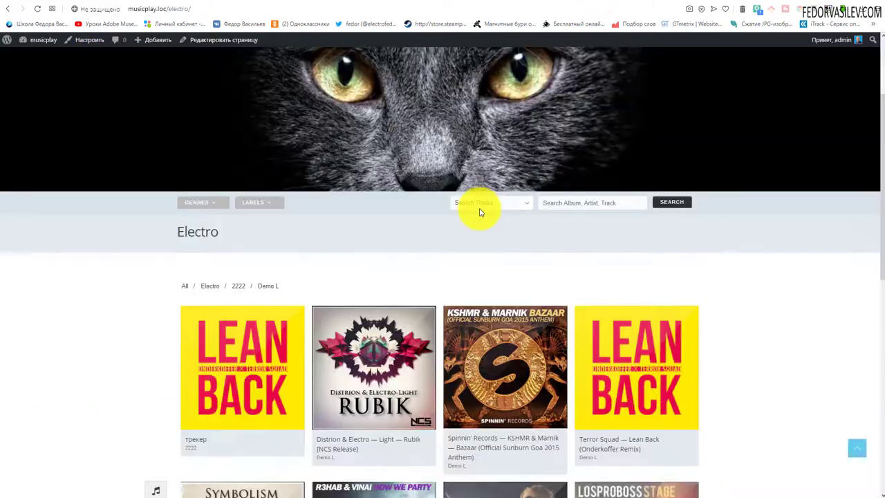
scroll(377, 233, "up", 3)
scroll(374, 232, "down", 3)
scroll(207, 221, "up", 3)
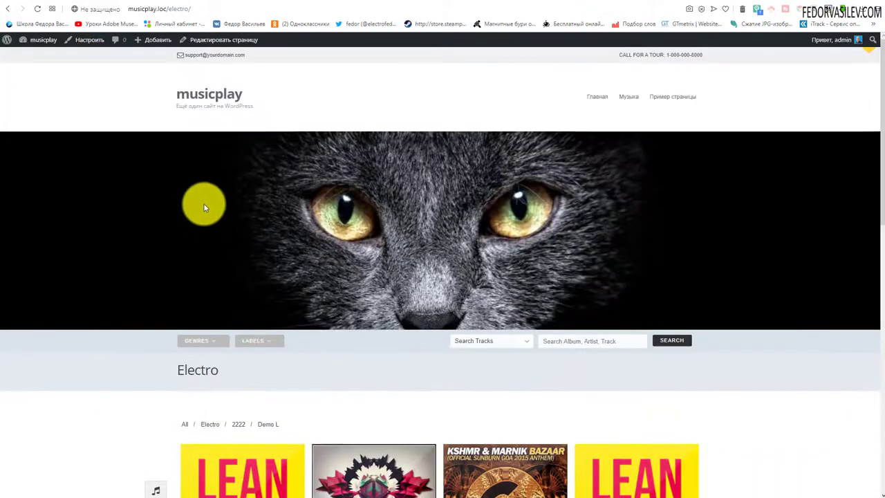
scroll(193, 193, "down", 5)
scroll(207, 336, "up", 5)
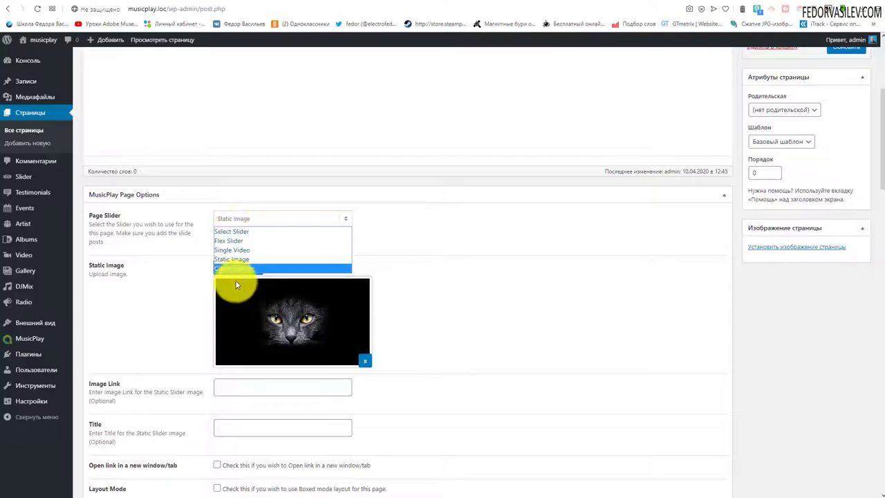
Try Custom Slider as the Page Slider and examine its shortcode field and the revslider example
left_click(240, 267)
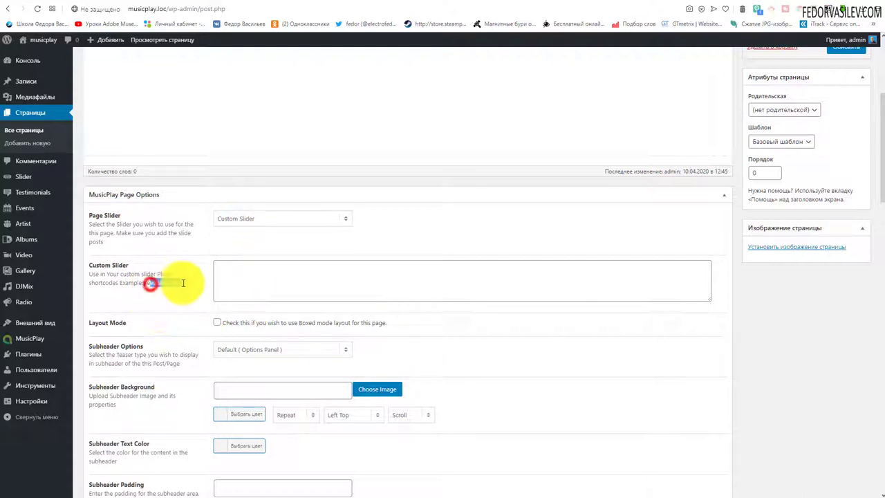
left_click_drag(183, 283, 183, 282)
left_click(270, 288)
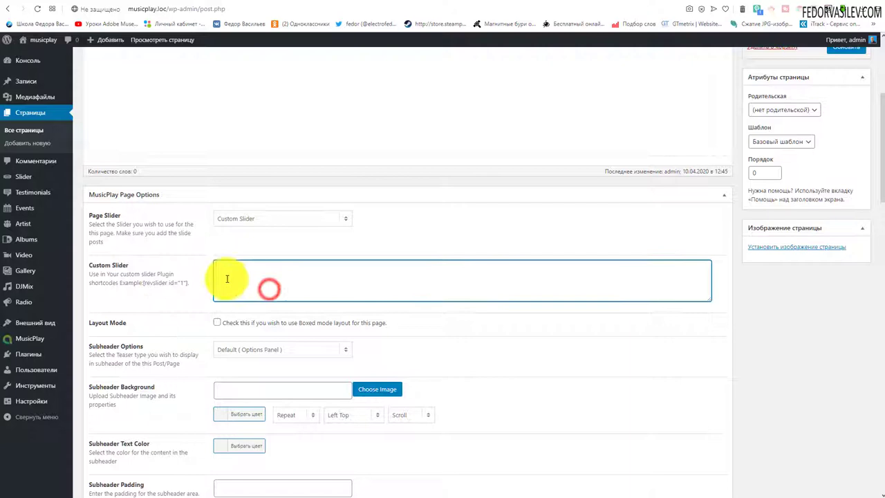
left_click(599, 1)
left_click(560, 3)
Reset the Electro page's Page Slider to Select Slider and update the page
left_click(231, 357)
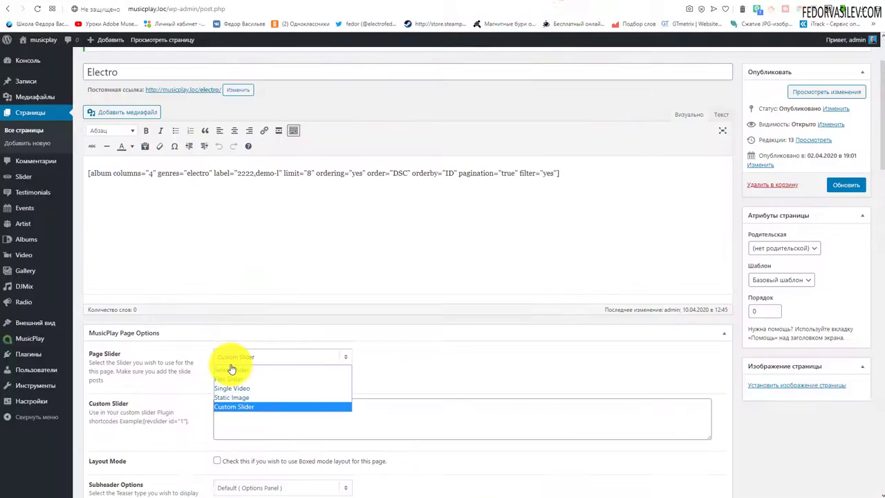
left_click(231, 372)
left_click(841, 184)
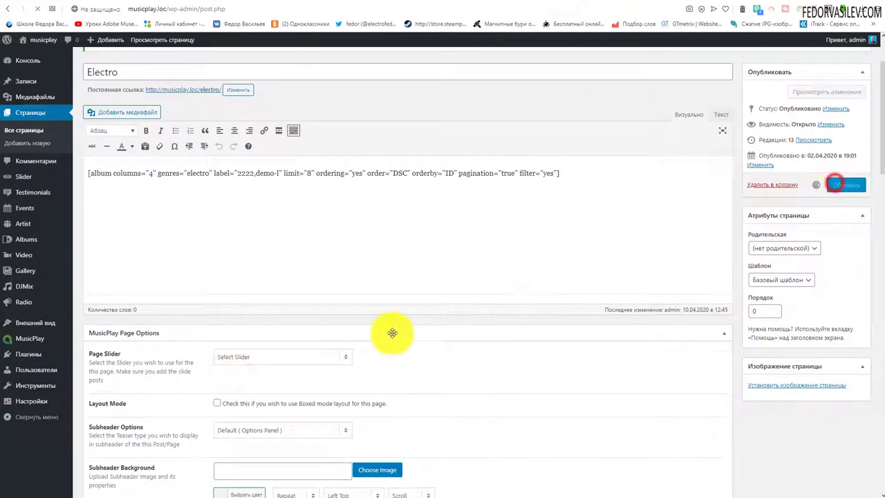
Set the Electro page's Page Skew to 10 Deg and update the page
scroll(390, 310, "down", 5)
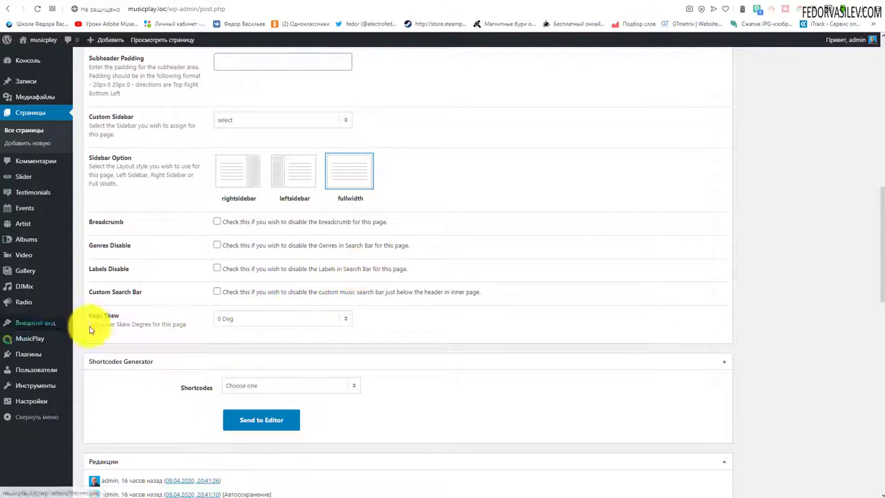
left_click(419, 334)
left_click(286, 319)
left_click(259, 423)
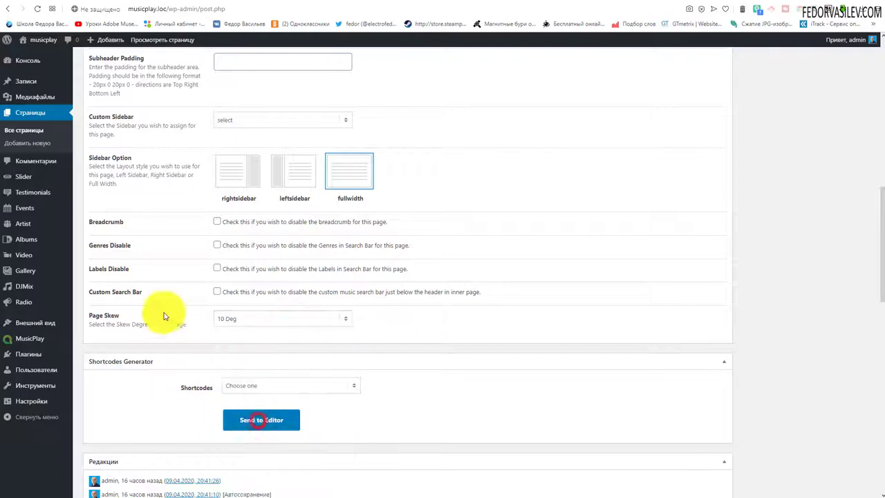
scroll(410, 322, "up", 15)
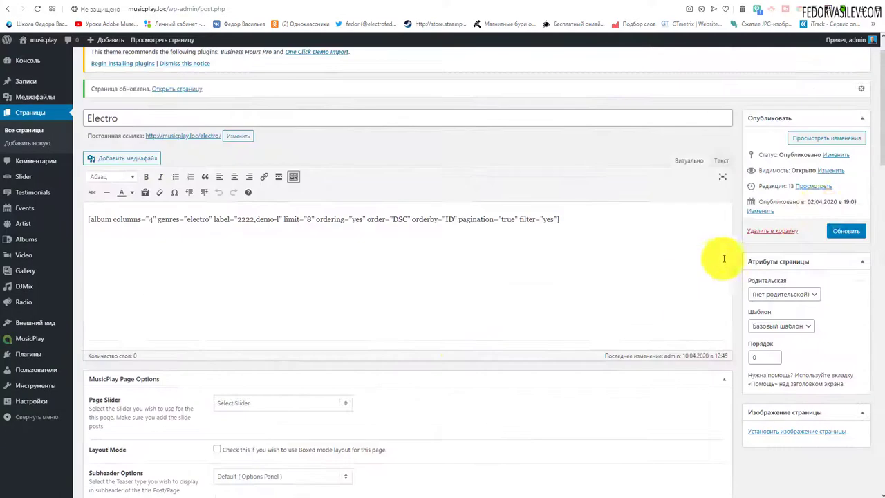
left_click(840, 231)
Reload the Electro page on the site and inspect how the skew affects the album grid and pagination
left_click(770, 2)
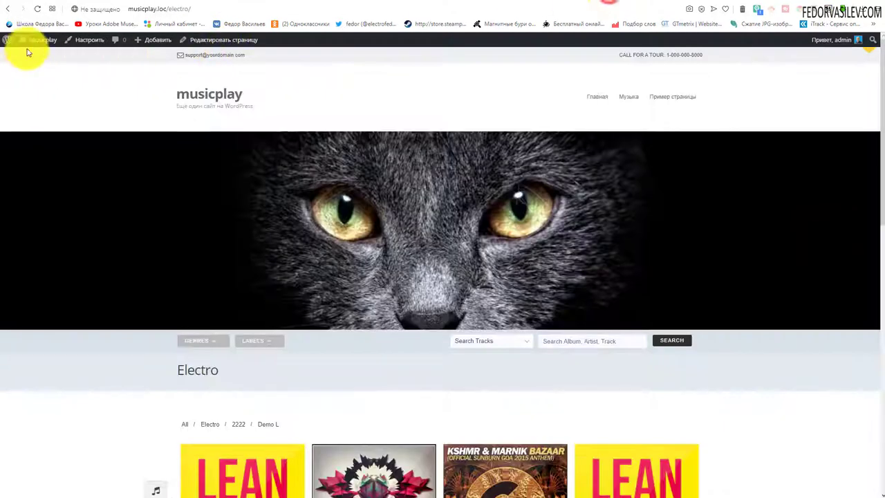
left_click(38, 8)
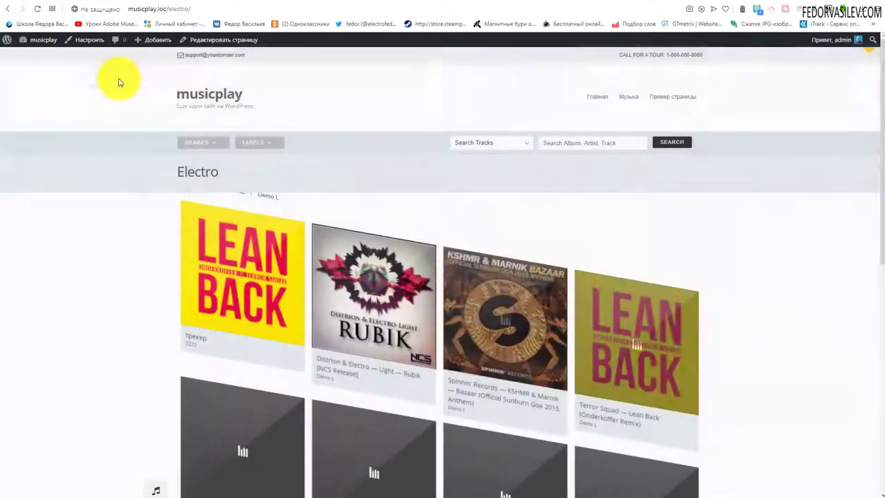
scroll(123, 173, "down", 3)
scroll(48, 207, "down", 1)
scroll(48, 208, "up", 2)
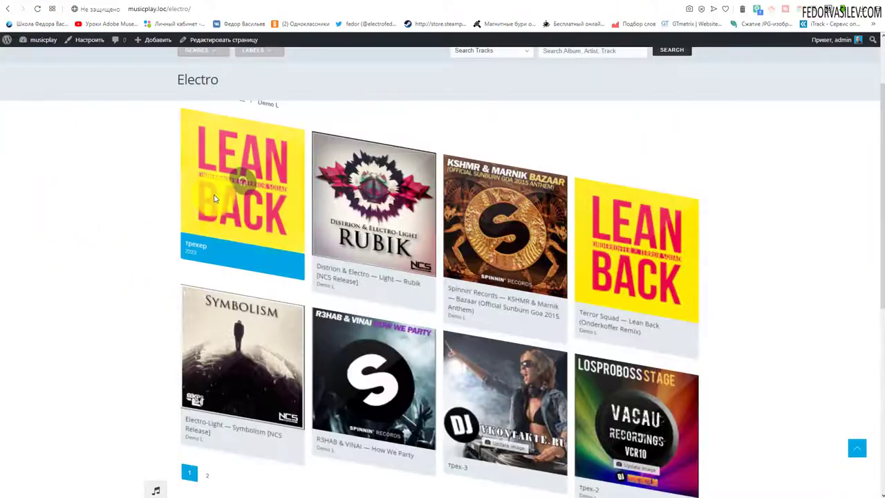
scroll(691, 290, "down", 3)
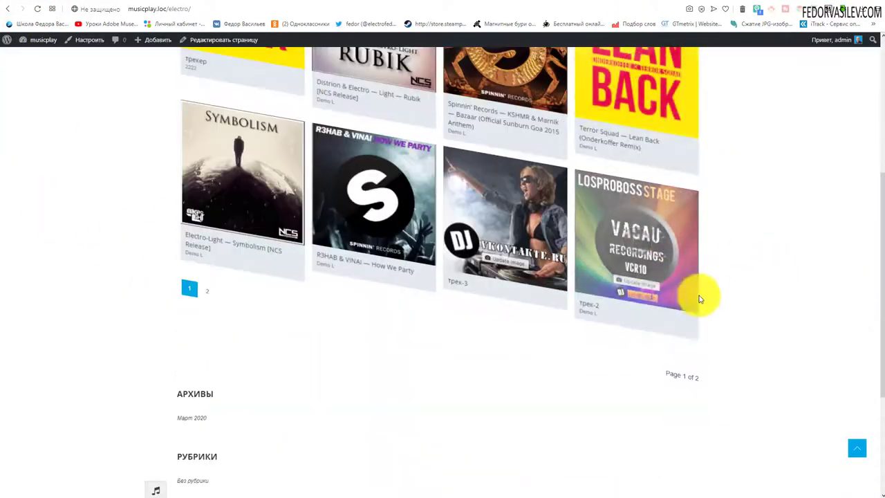
scroll(553, 324, "up", 3)
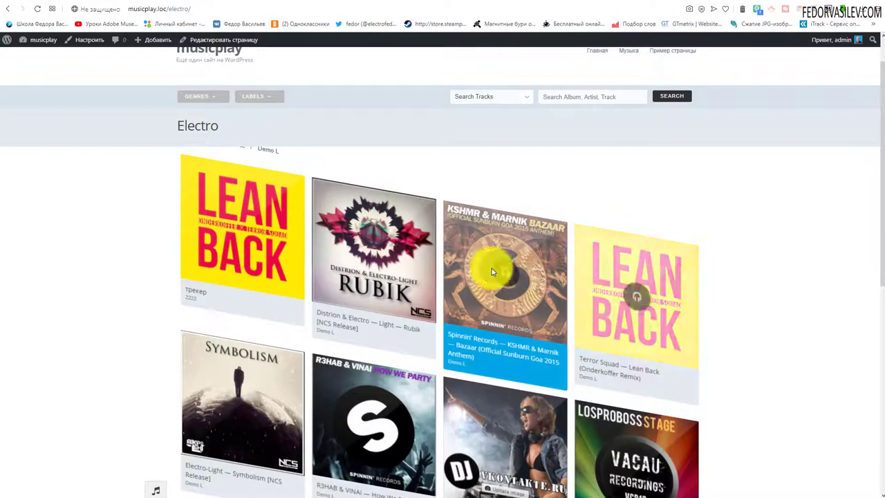
scroll(692, 208, "down", 2)
scroll(643, 195, "up", 3)
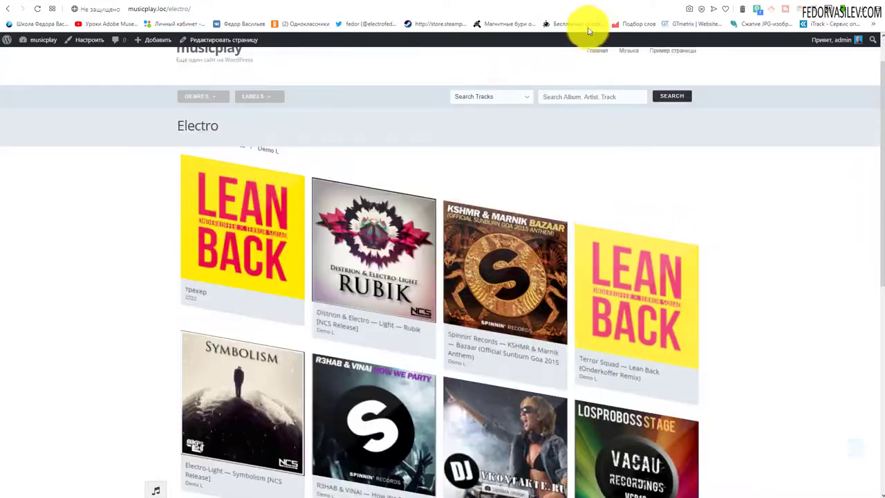
Change the Electro page's Page Skew to -6 Deg in the editor and update the page
left_click(577, 1)
scroll(314, 218, "down", 9)
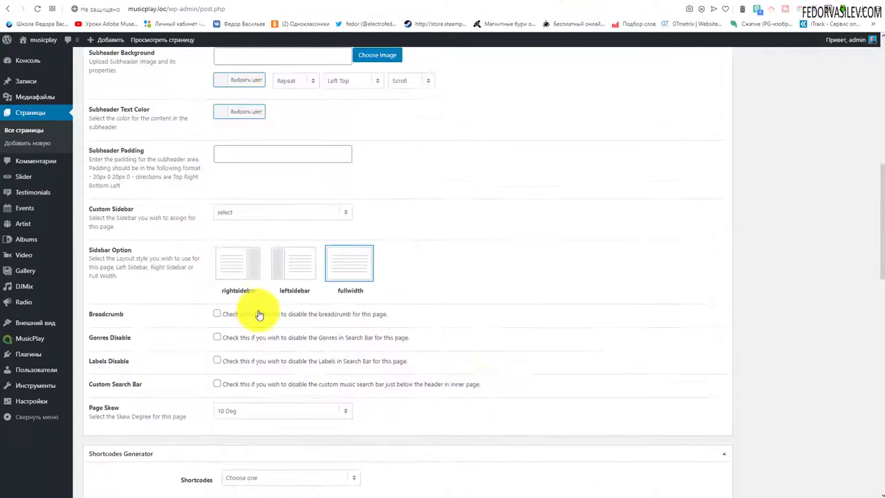
left_click(233, 279)
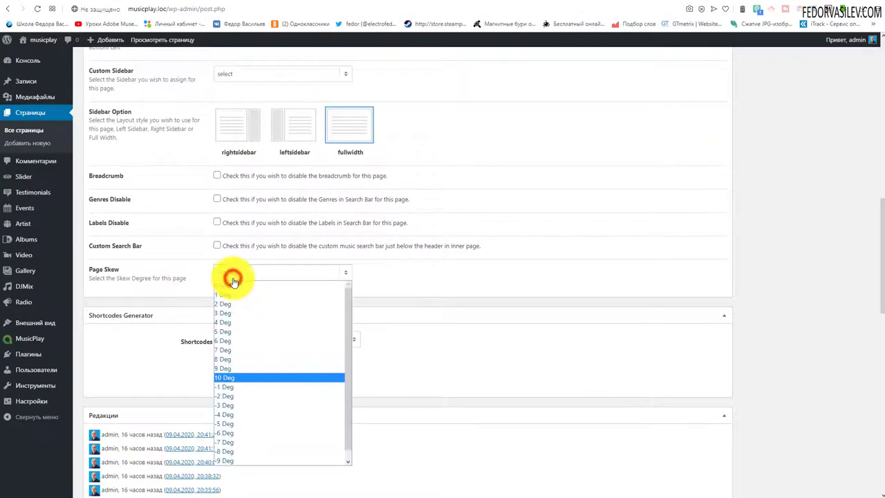
left_click(237, 380)
scroll(683, 259, "up", 10)
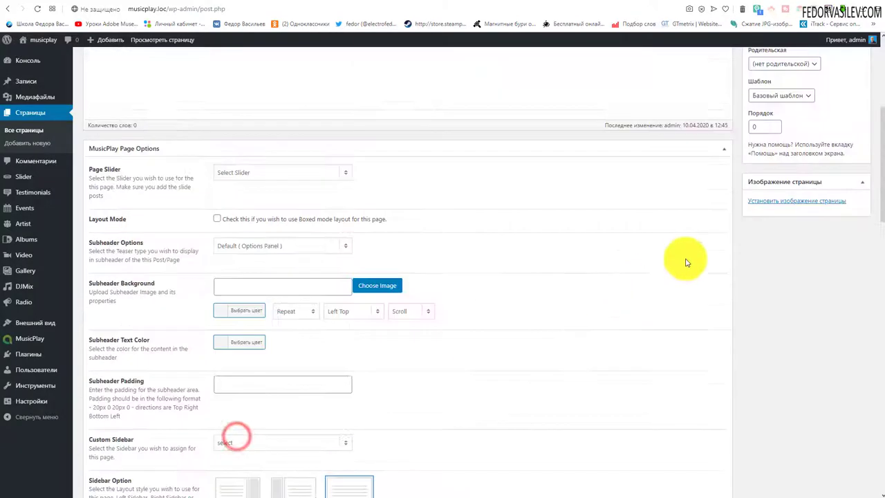
left_click(842, 277)
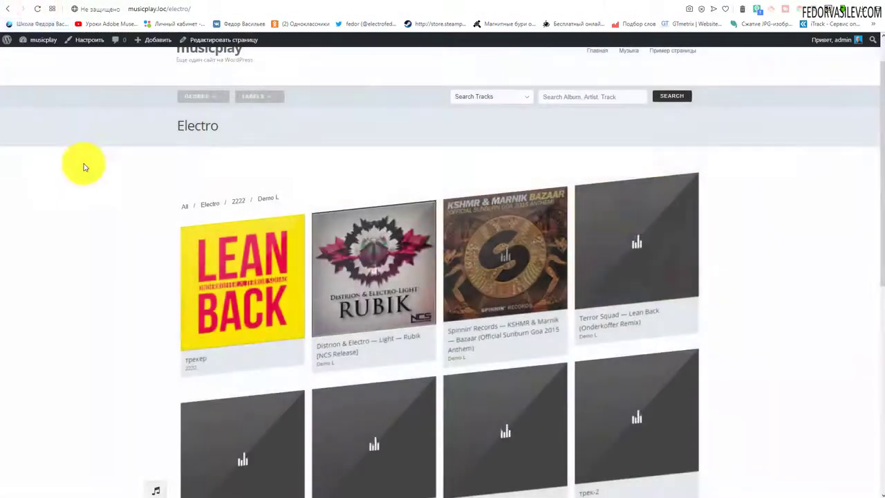
Check the album grid's new skew on the site and open the трекер album
scroll(82, 160, "down", 2)
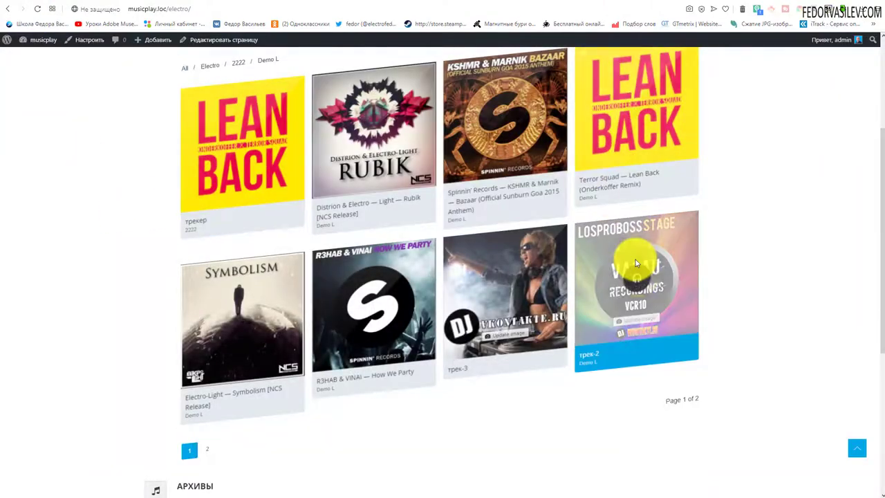
left_click(237, 146)
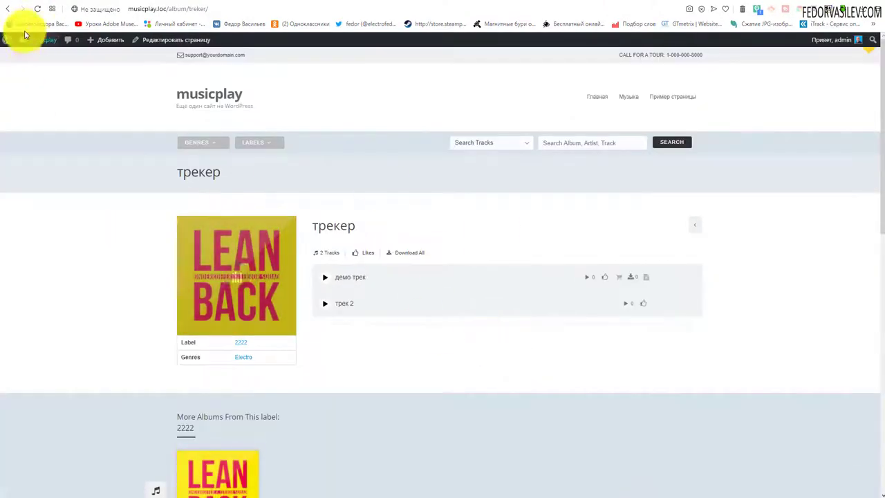
Leave the album page on the site and open the трекер album for editing in the admin area
left_click(7, 8)
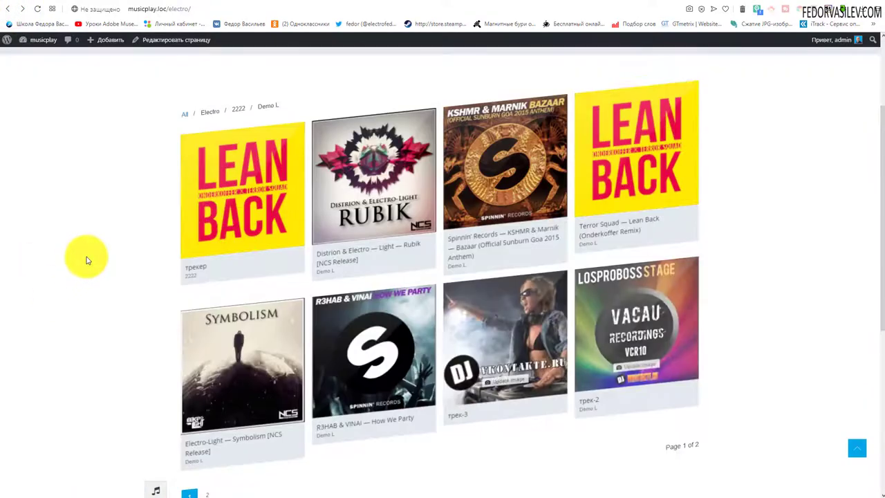
key("alt+Left")
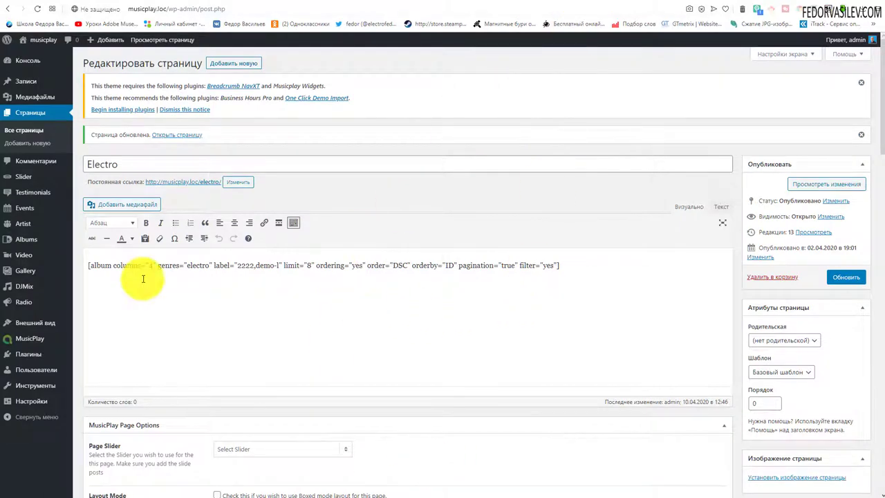
left_click(31, 241)
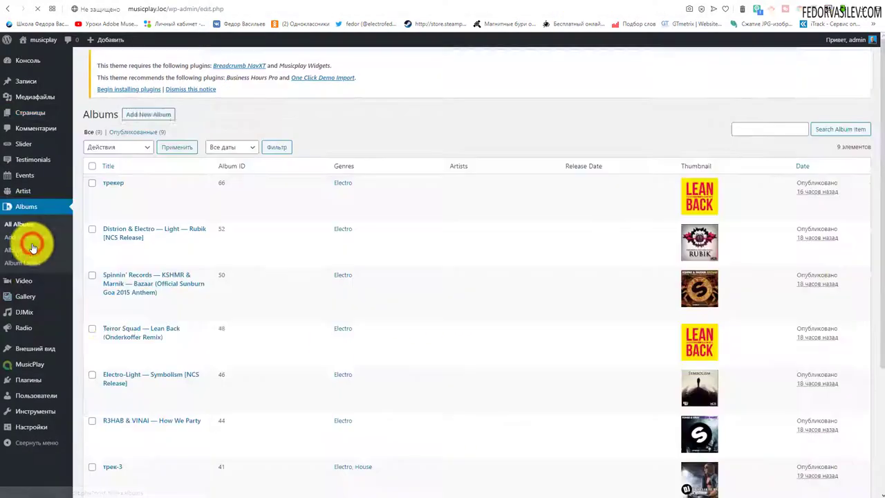
left_click(113, 183)
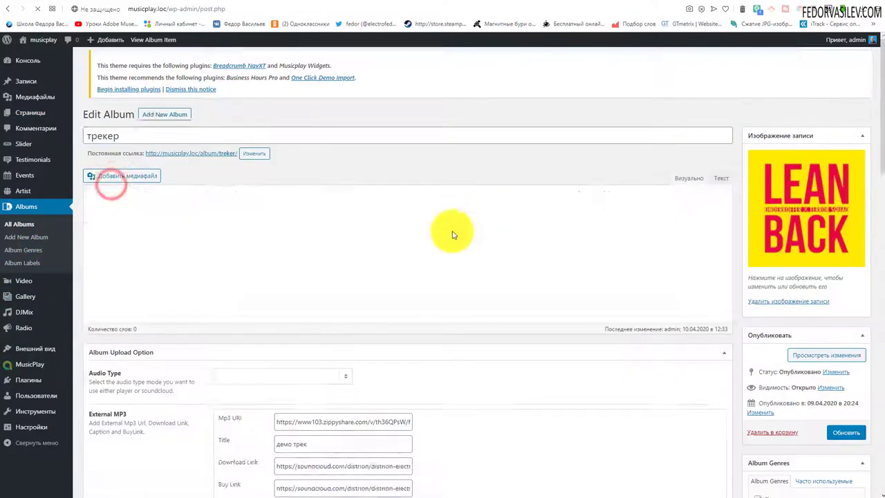
Delete the демо трек and трек 2 entries from the album's External MP3 list and set Audio Type to Media Upload
scroll(422, 259, "down", 2)
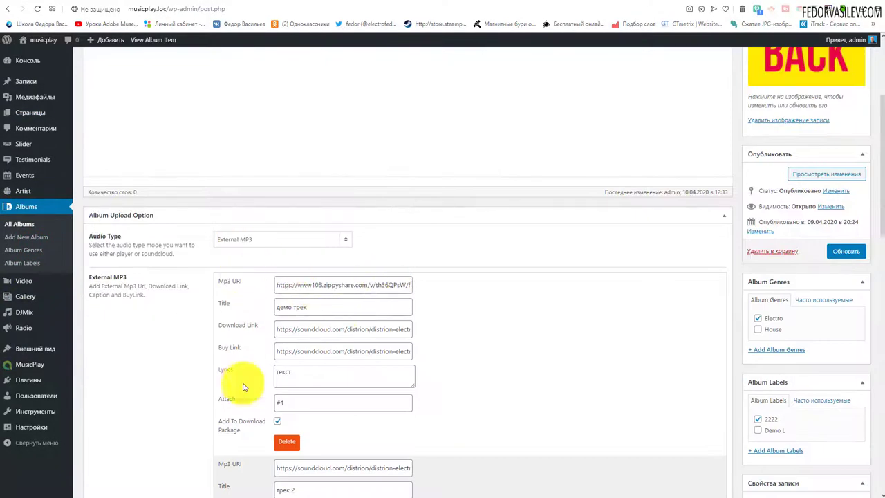
left_click(286, 443)
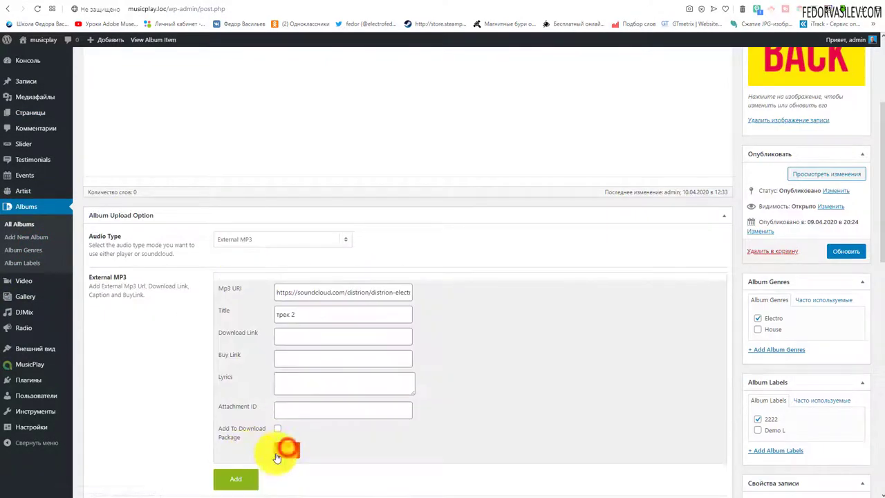
left_click(261, 248)
left_click(262, 252)
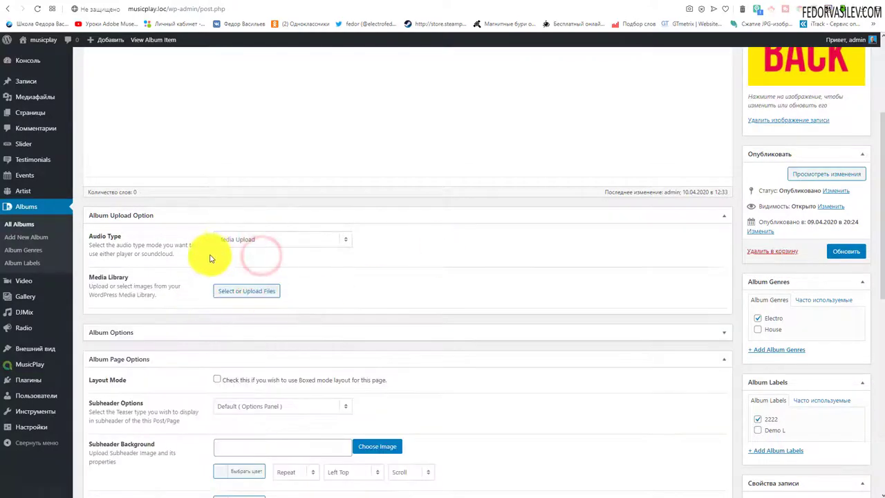
Try the SOUNDCLOUD audio type, switch the album back to Media Upload and update it
left_click(242, 244)
left_click(253, 269)
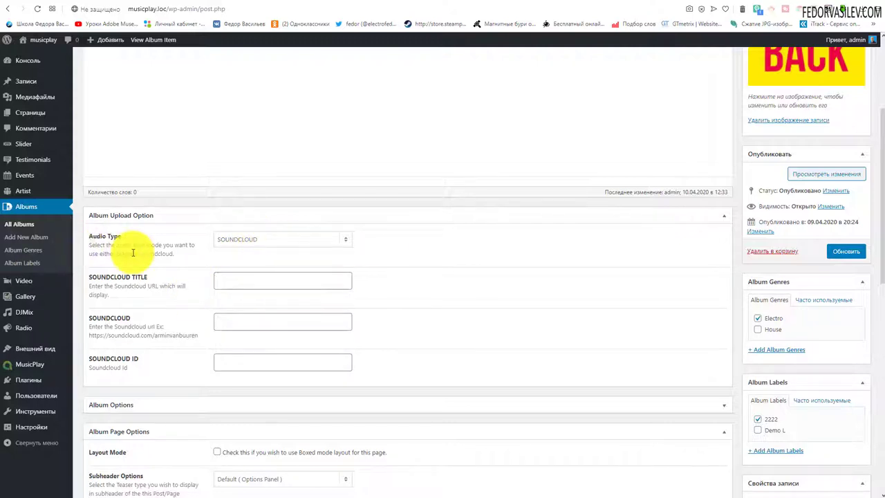
left_click(239, 238)
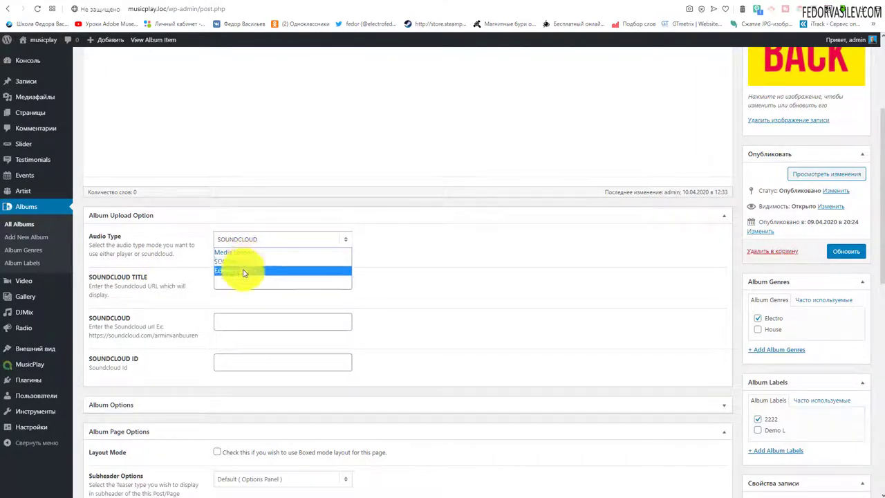
left_click(235, 251)
Compare the album's upload fields for the External MP3, SOUNDCLOUD and Media Upload audio types
left_click(326, 268)
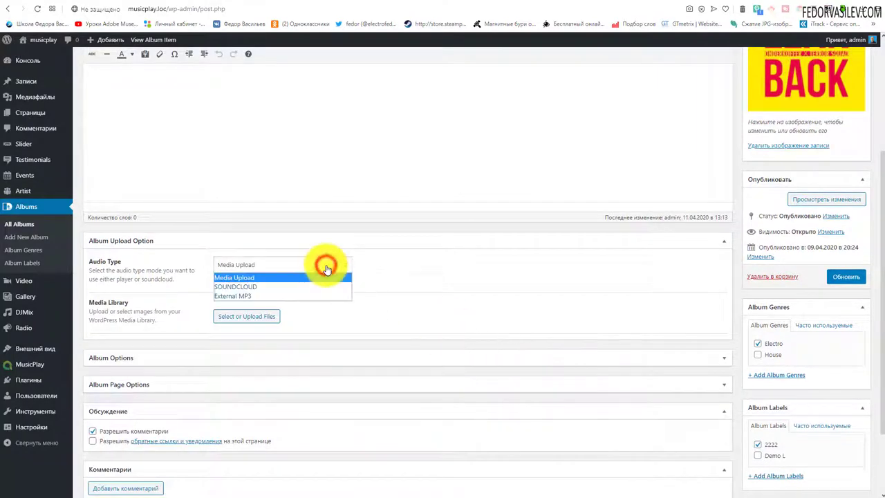
left_click(235, 296)
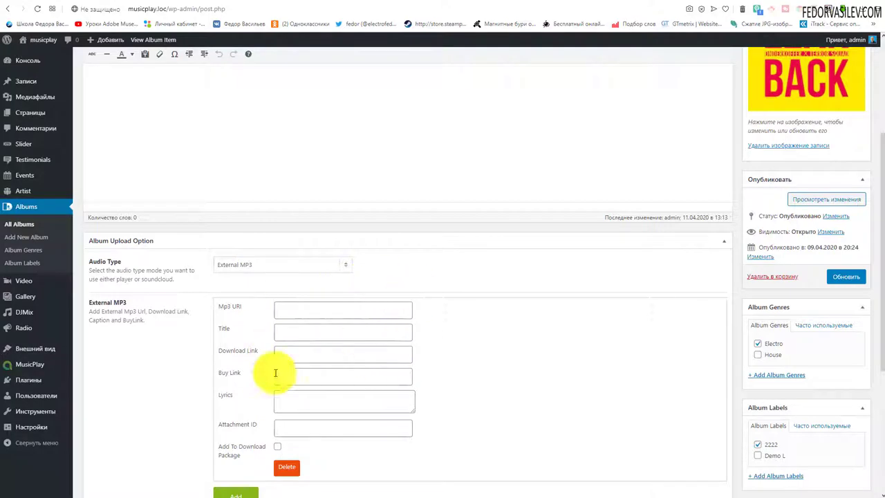
left_click(242, 266)
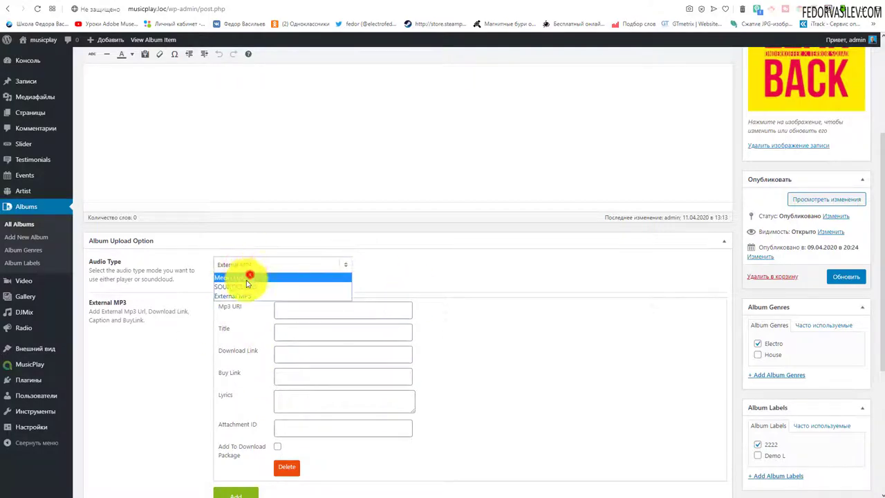
left_click(238, 278)
left_click(242, 268)
left_click(245, 288)
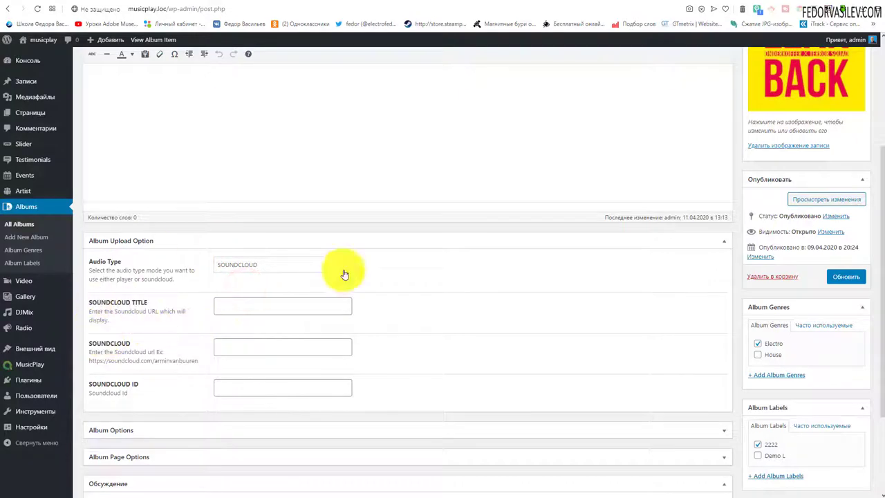
left_click(257, 268)
left_click(250, 277)
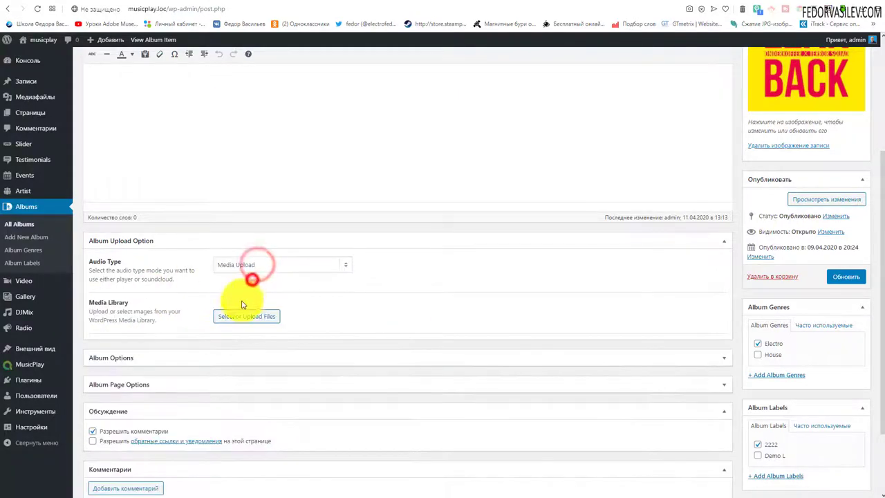
Choose the External MP3 audio type and examine its track fields and the Mp3 URL suggestions
scroll(266, 317, "up", 2)
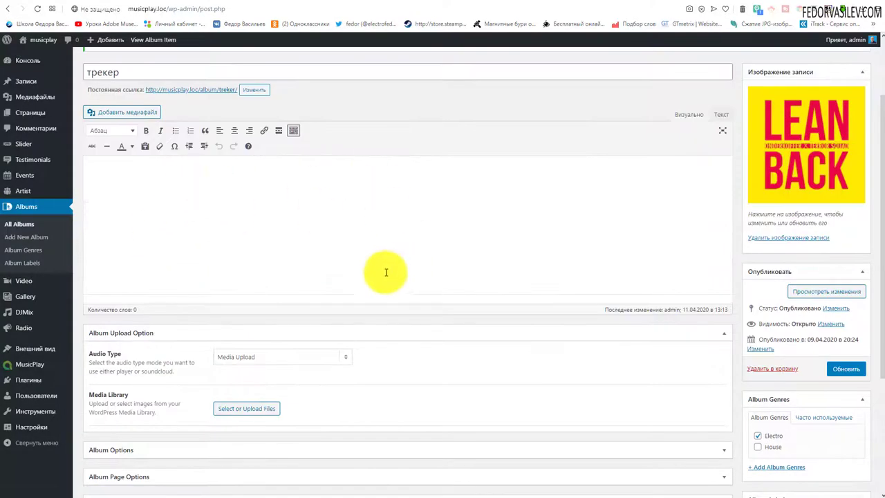
scroll(381, 270, "down", 1)
left_click(263, 311)
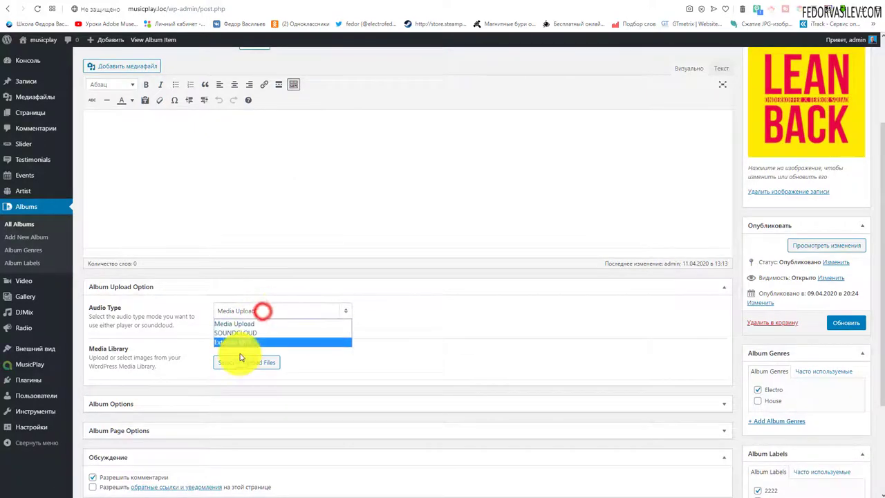
left_click(243, 338)
scroll(306, 339, "down", 3)
scroll(311, 341, "up", 1)
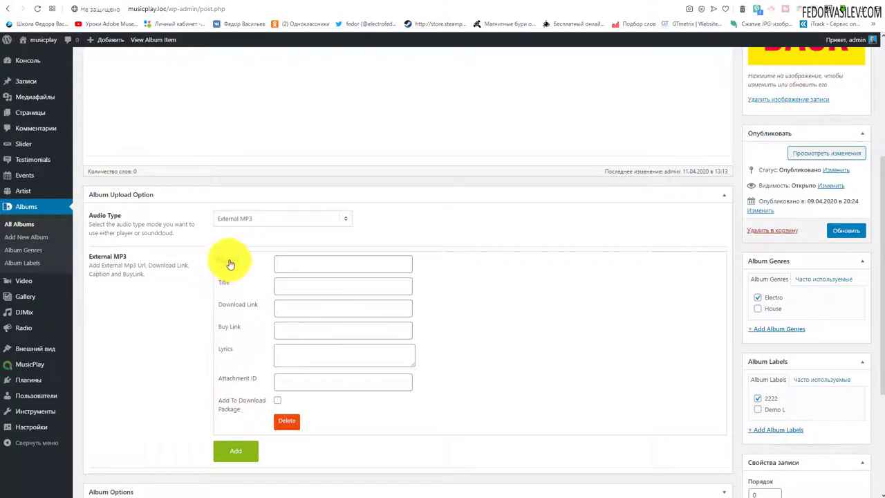
left_click(286, 265)
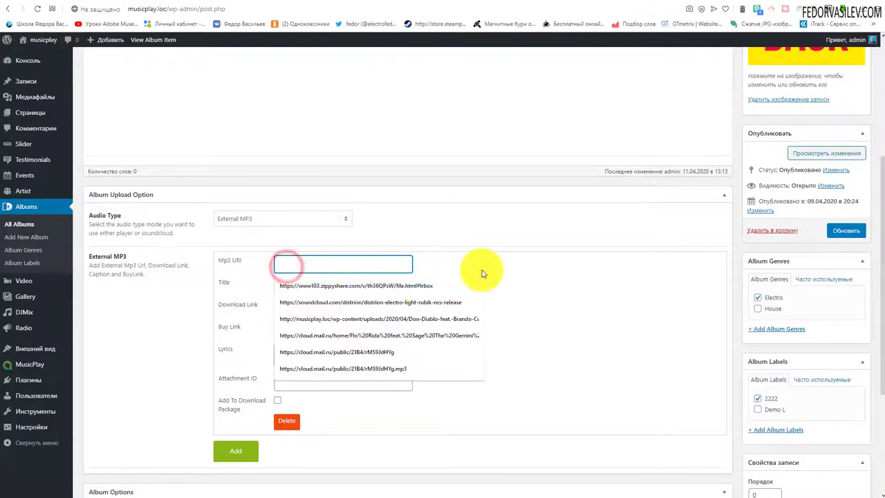
left_click(645, 322)
Copy the file link of The-Wiseguys-Ooh-La-La-Julas-Bootleg.mp3 from the media library
scroll(616, 339, "up", 2)
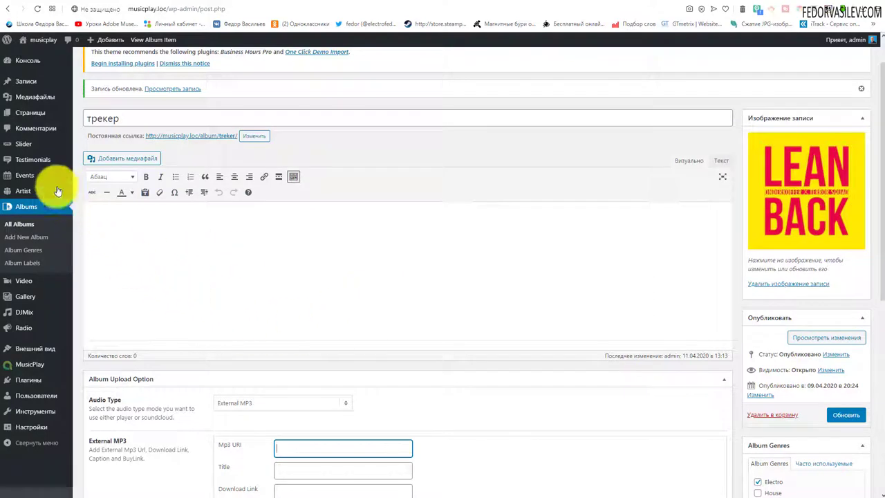
mouse_move(38, 97)
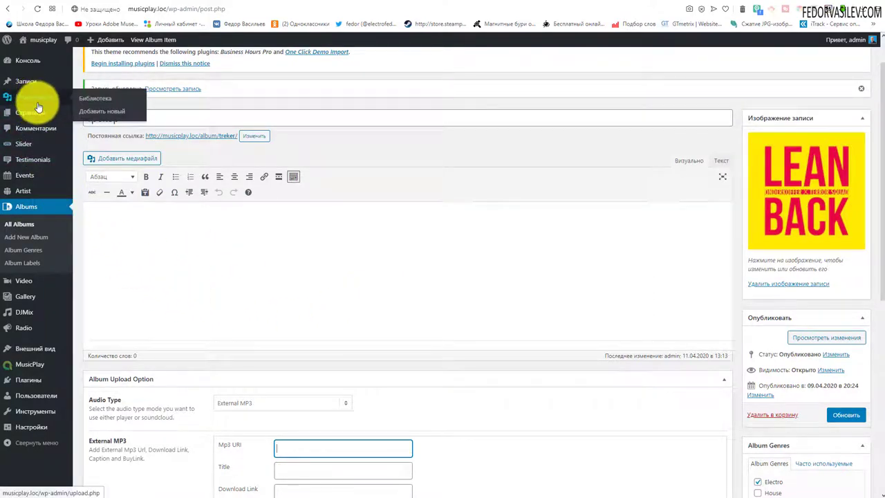
left_click(38, 101)
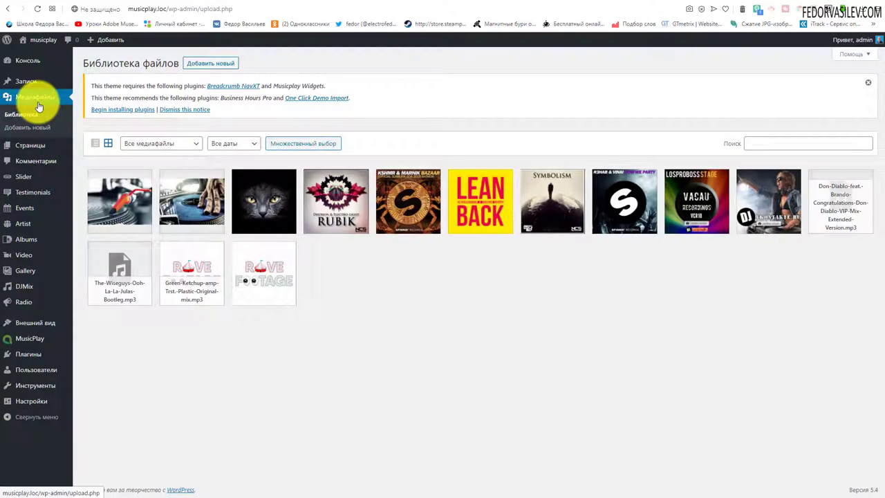
left_click(118, 275)
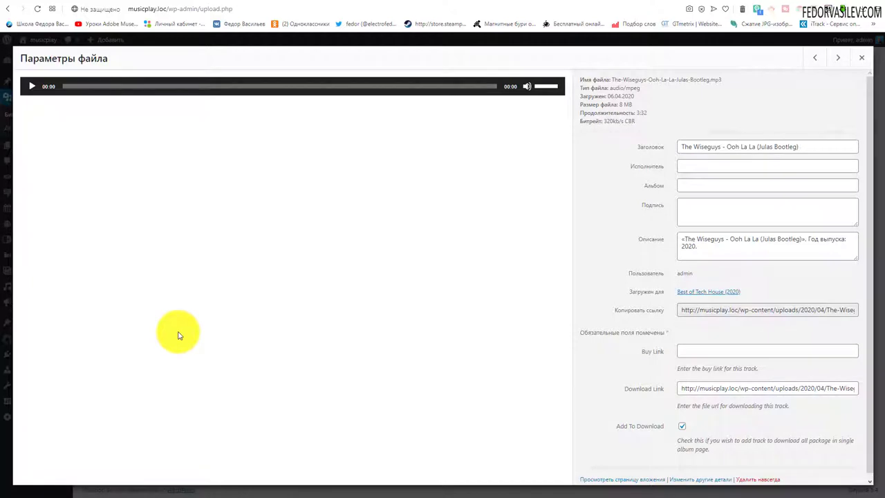
left_click(686, 310)
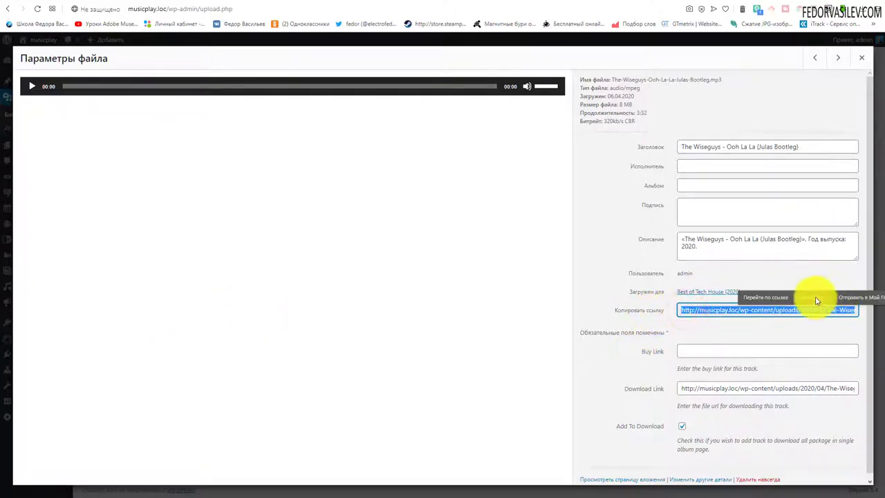
left_click(861, 57)
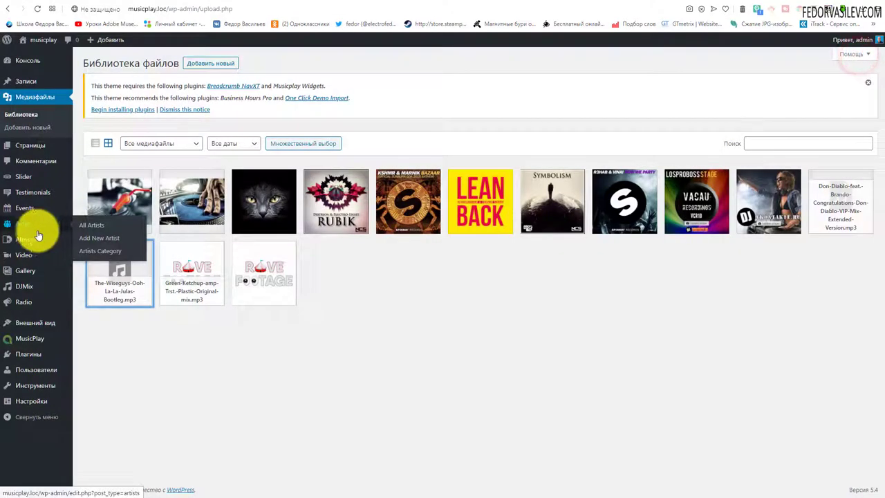
Set the трекер album's Audio Type to External MP3, paste the copied link as its Mp3 URL and update the album
left_click(36, 236)
left_click(117, 188)
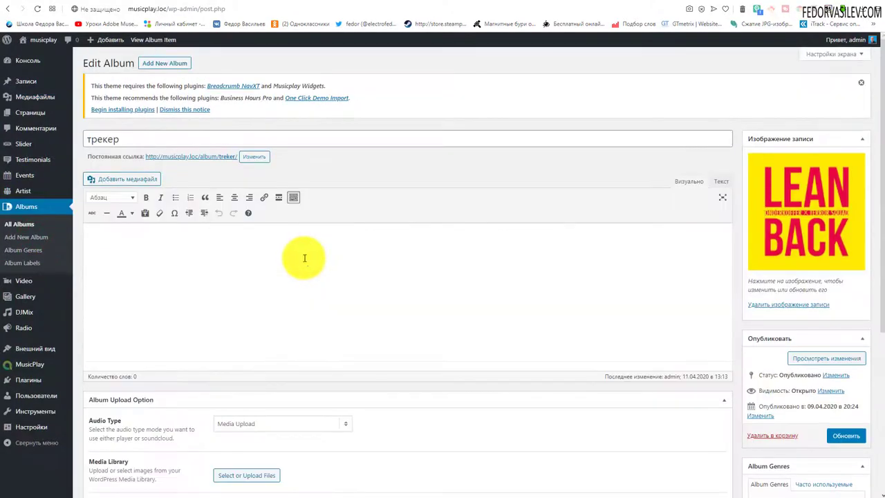
scroll(261, 281, "down", 2)
left_click(258, 282)
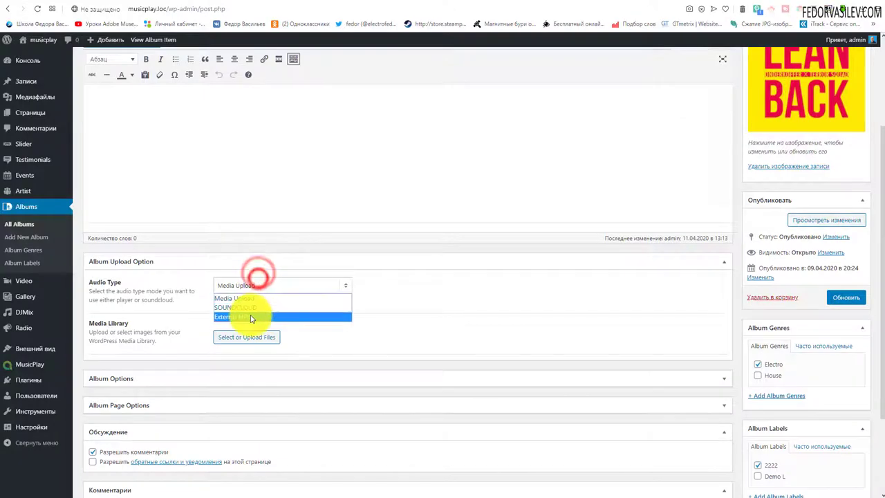
left_click(249, 313)
right_click(290, 330)
left_click(304, 395)
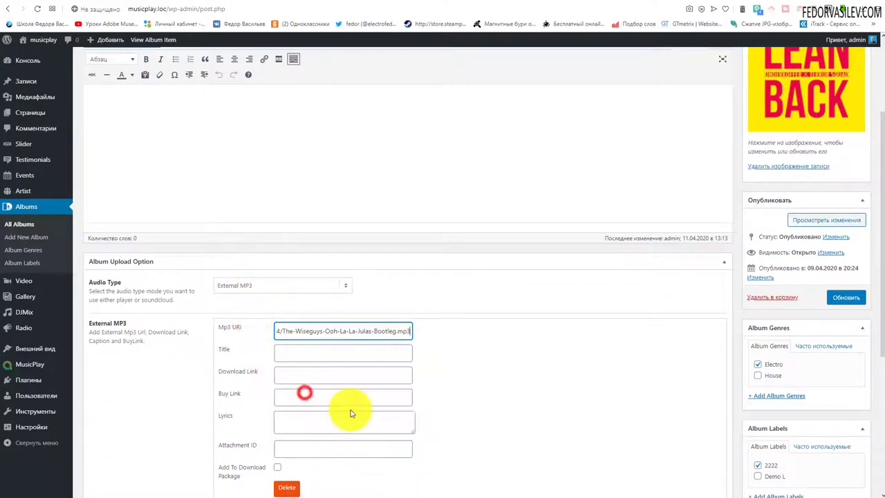
left_click(845, 297)
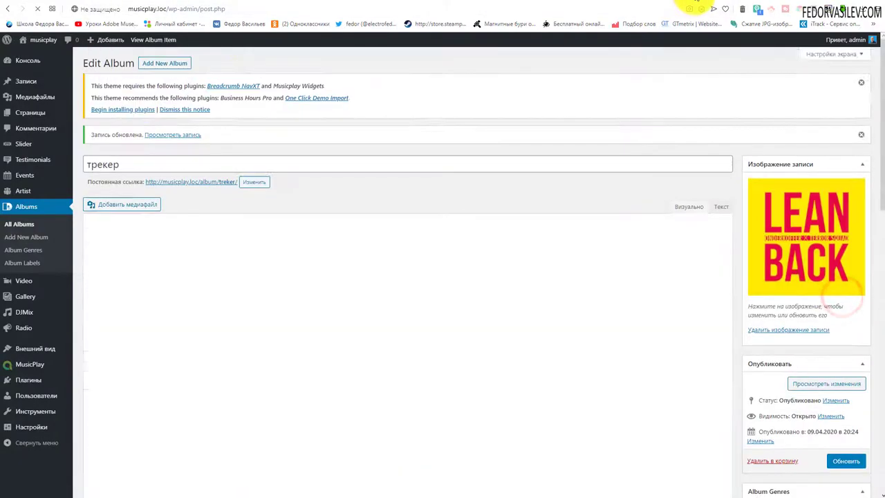
Reload the трекер album on the site, then play its track briefly and pause it
left_click(153, 39)
left_click(34, 8)
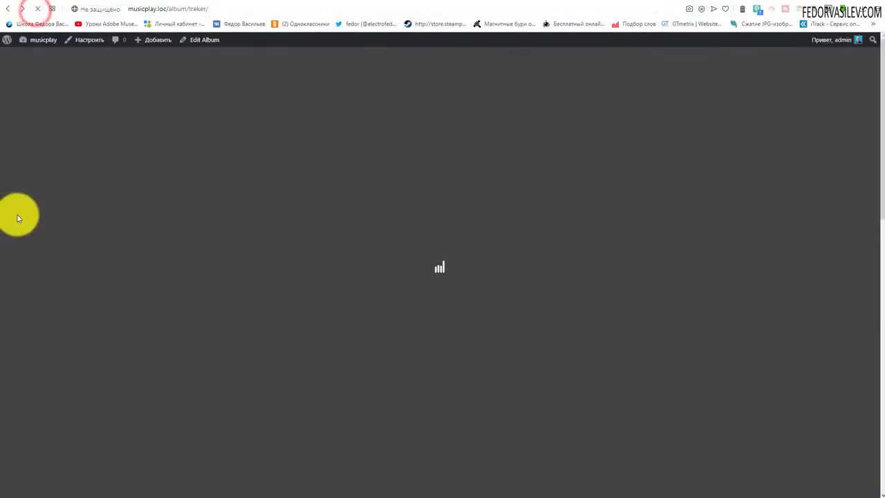
left_click(324, 276)
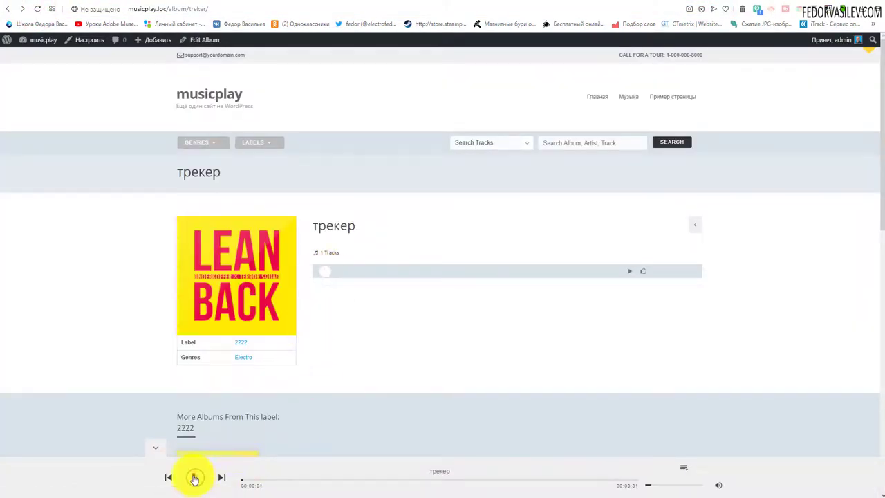
left_click(194, 477)
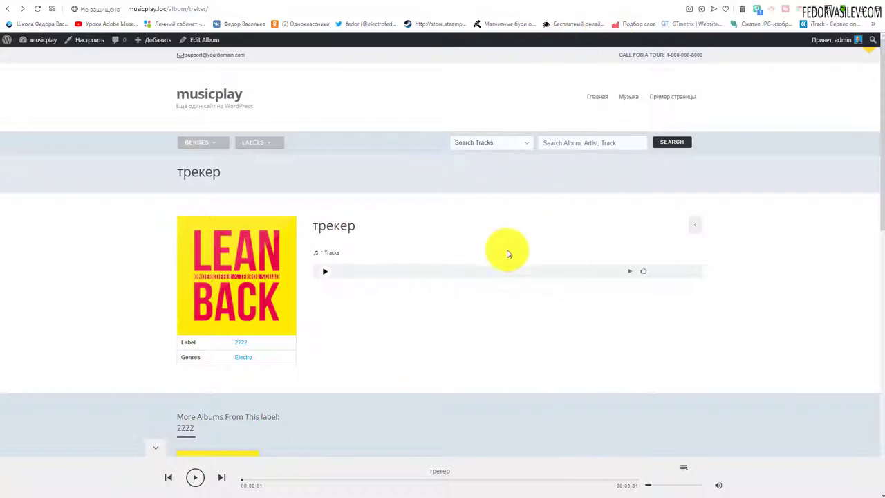
Return to the album editor, switch Audio Type to Media Upload and back to External MP3, and review the fields
key("alt+Left")
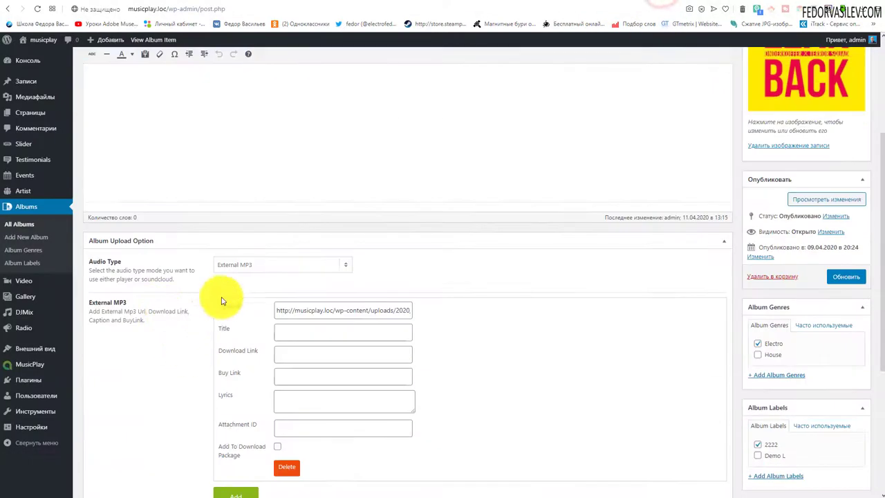
left_click(233, 266)
left_click(235, 278)
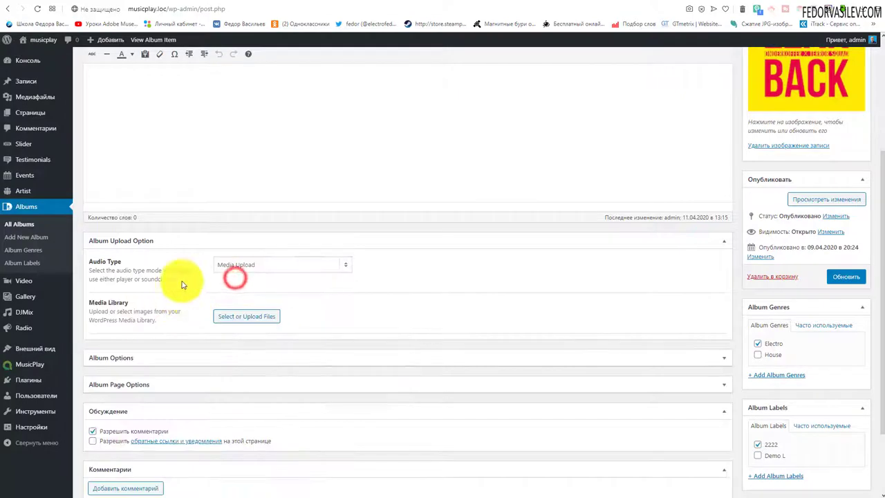
left_click(233, 266)
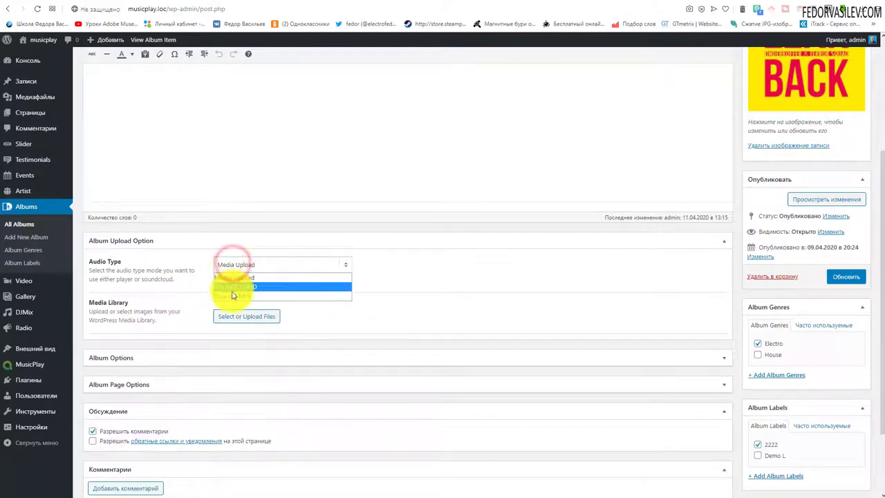
left_click(233, 295)
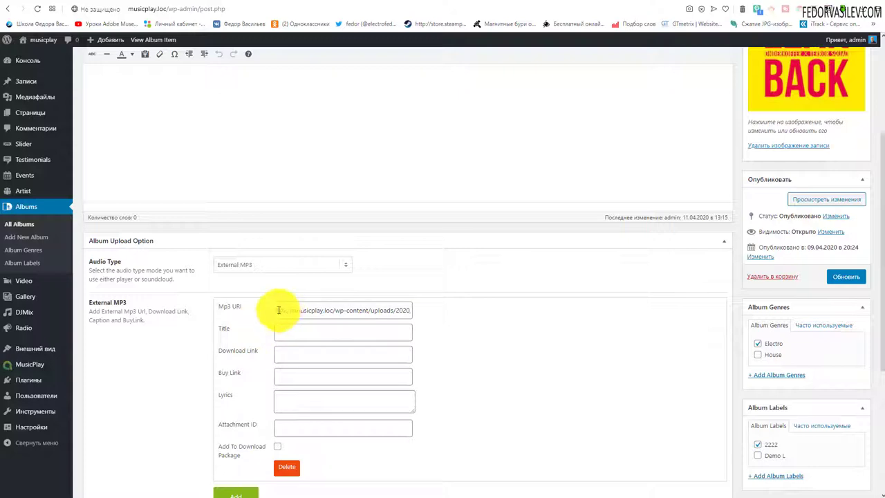
Copy the track's Mp3 URL from the External MP3 settings and paste it into a blank Notepad document moved to mid-screen
left_click_drag(275, 310, 490, 306)
key("ctrl+c")
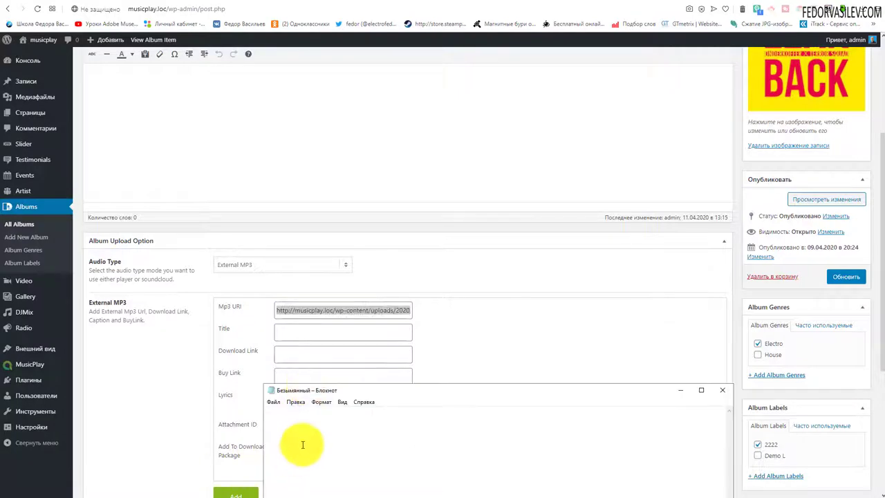
right_click(302, 439)
left_click(320, 478)
left_click_drag(384, 392, 310, 198)
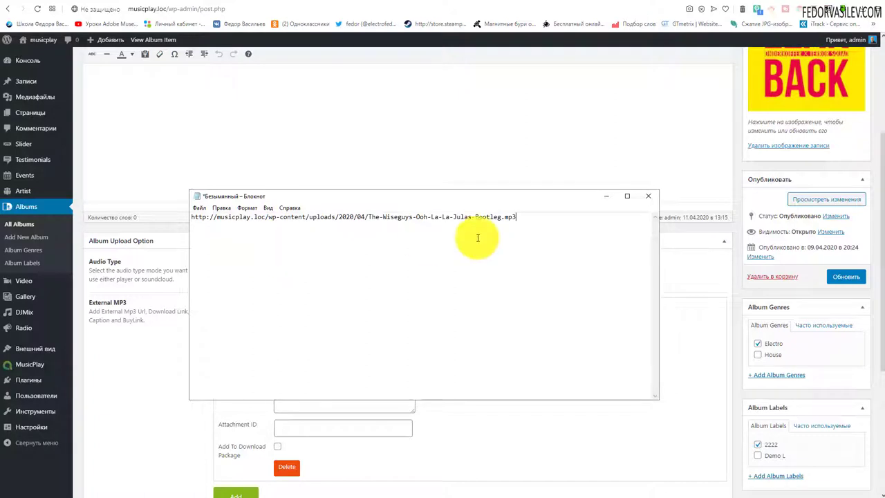
Examine the full link in Notepad, highlighting the whole address and its .mp3 extension, and minimize Notepad to return to the album editor
left_click_drag(502, 217, 524, 216)
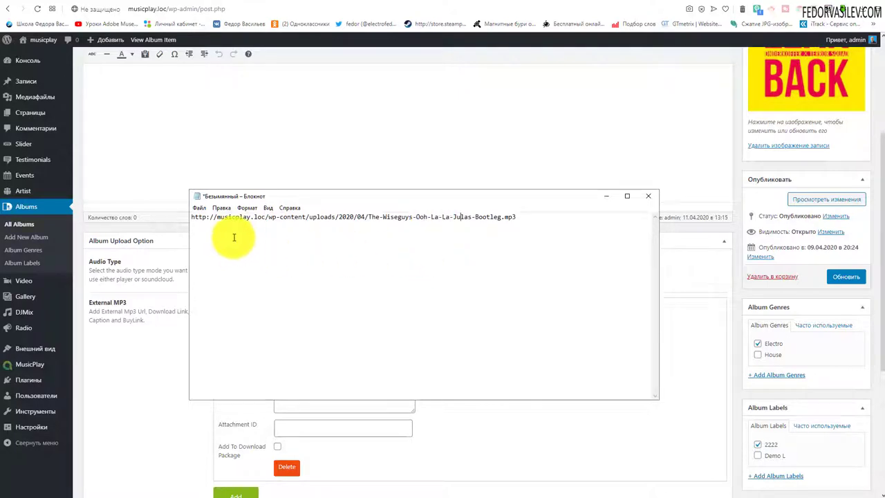
left_click_drag(519, 216, 237, 221)
left_click(300, 232)
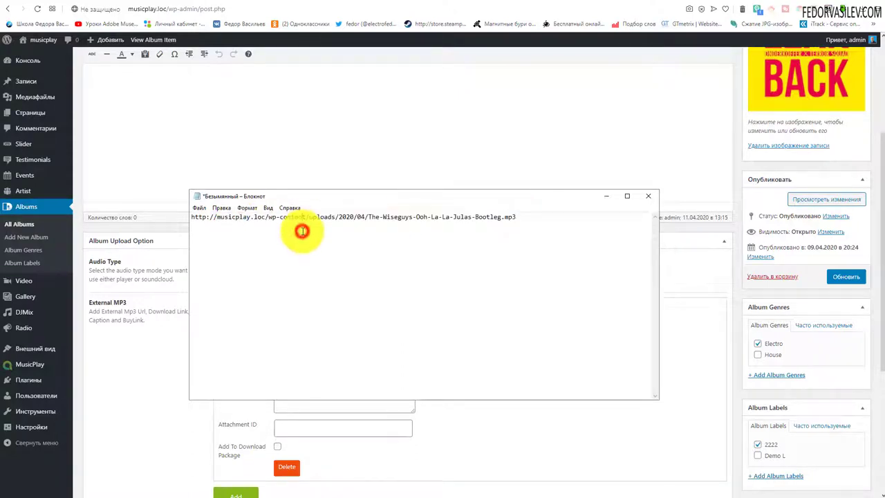
left_click(517, 233)
key("BackSpace")
key("BackSpace")
key("BackSpace")
key("BackSpace")
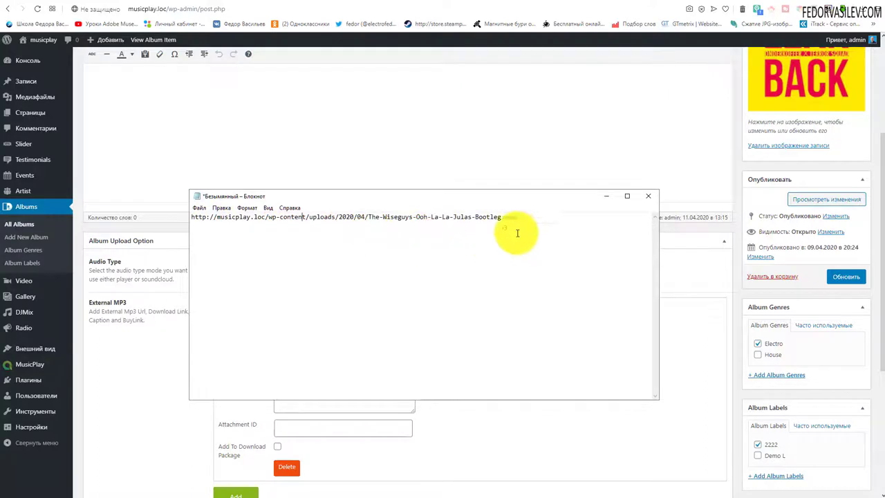
left_click_drag(523, 216, 195, 215)
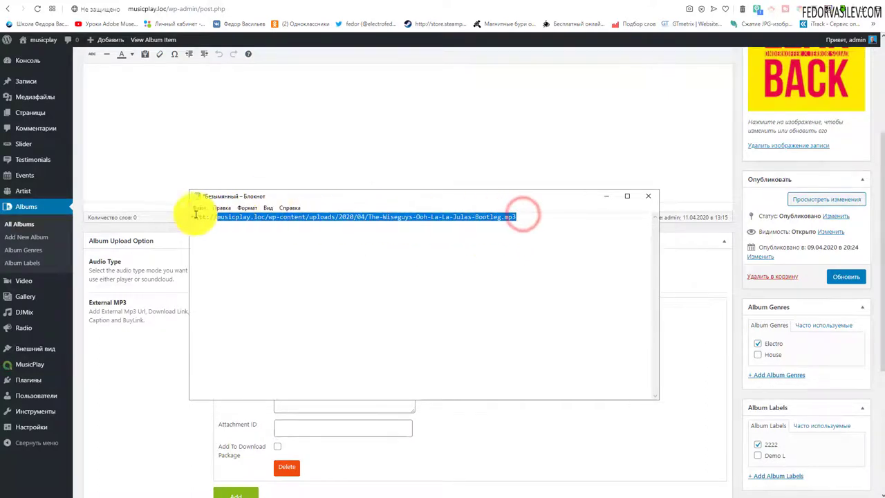
left_click(364, 238)
left_click_drag(523, 217, 183, 231)
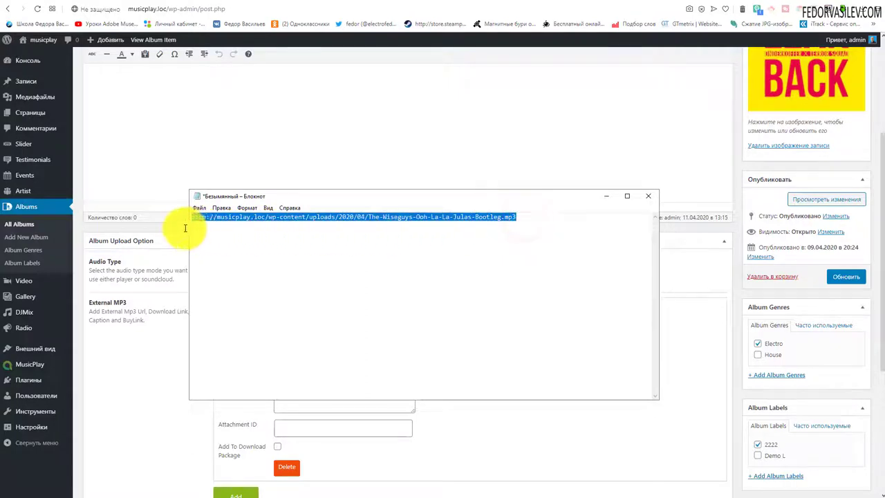
left_click(426, 235)
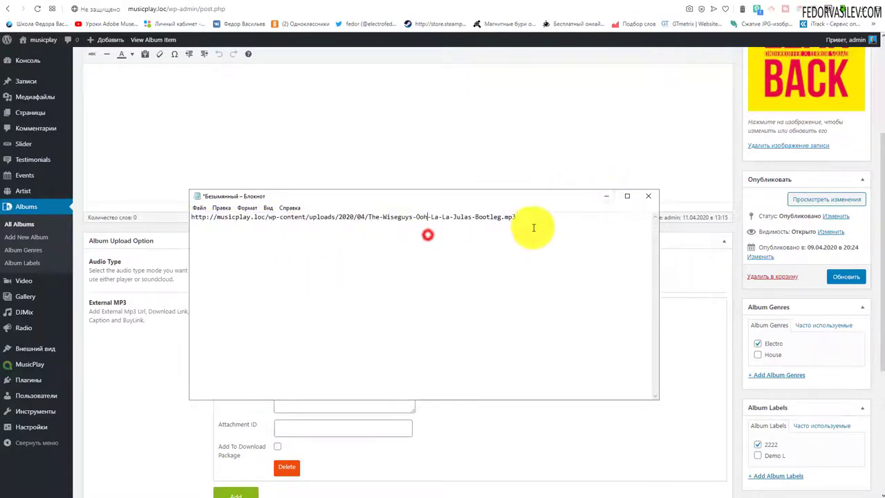
left_click_drag(531, 217, 225, 212)
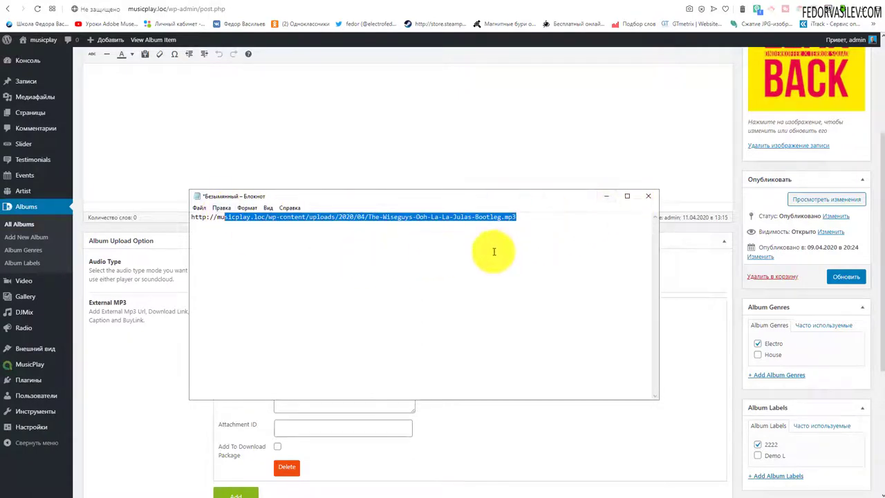
left_click(529, 229)
left_click_drag(520, 219, 173, 217)
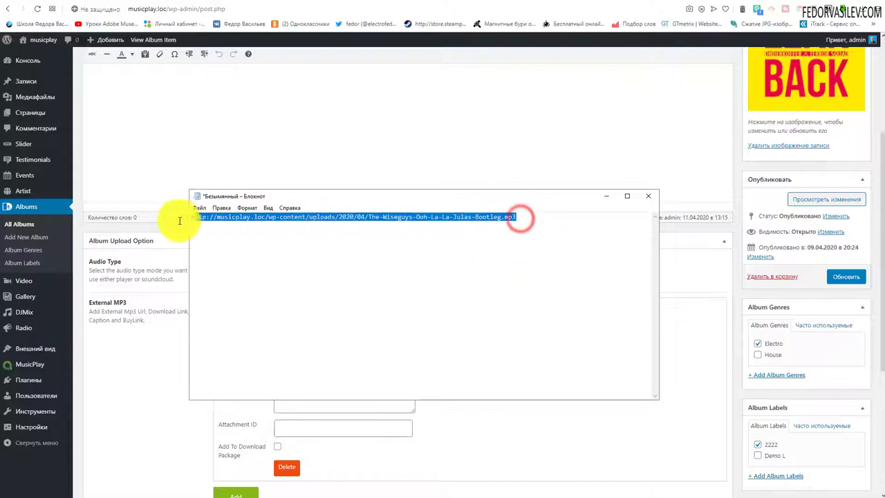
left_click(418, 240)
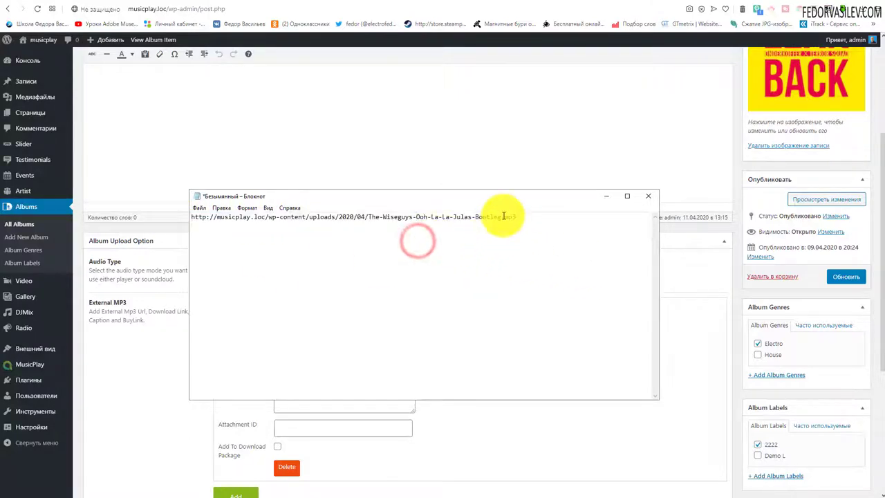
left_click_drag(501, 216, 517, 220)
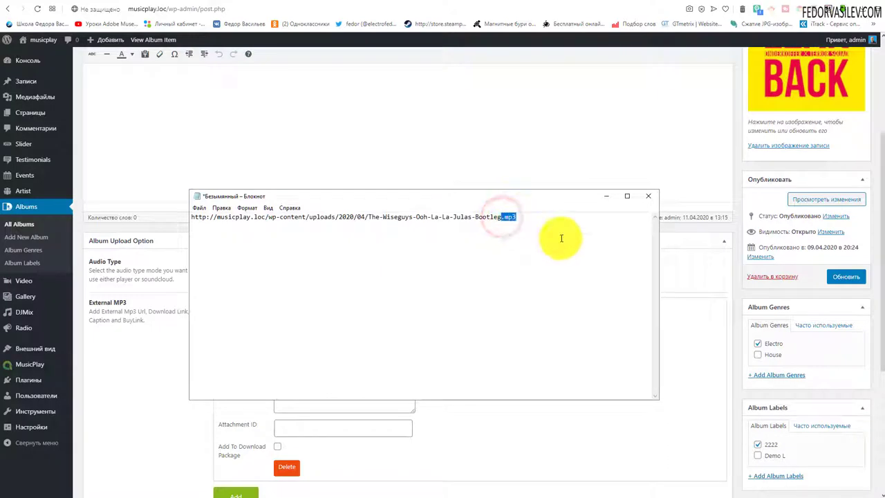
left_click(605, 198)
Add two more blank track entries to the album's External MP3 section
scroll(519, 322, "down", 2)
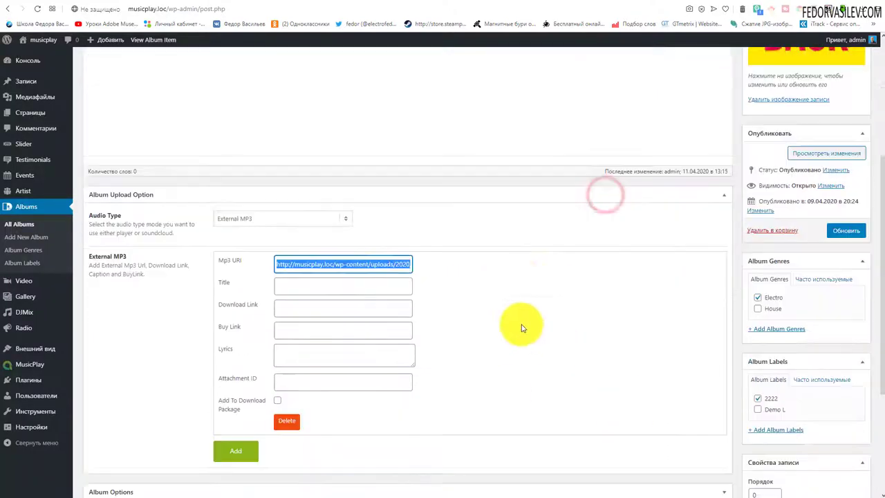
left_click(220, 404)
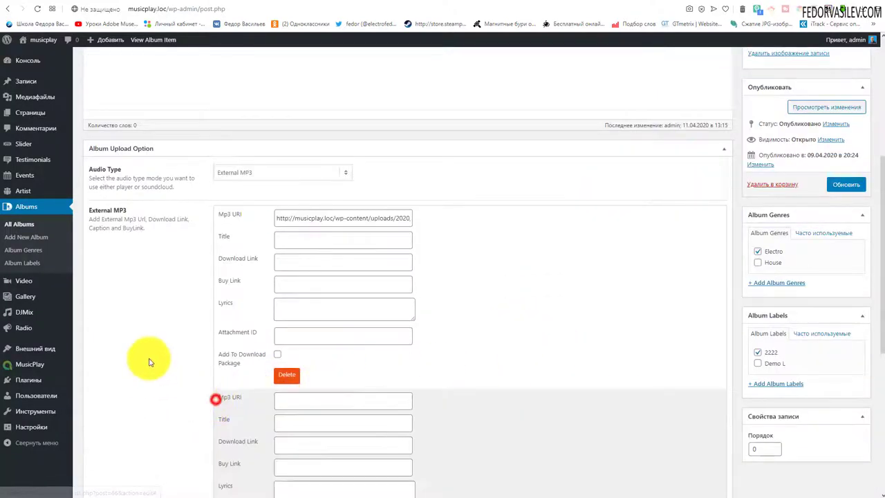
scroll(208, 354, "down", 4)
left_click(219, 411)
scroll(217, 373, "down", 1)
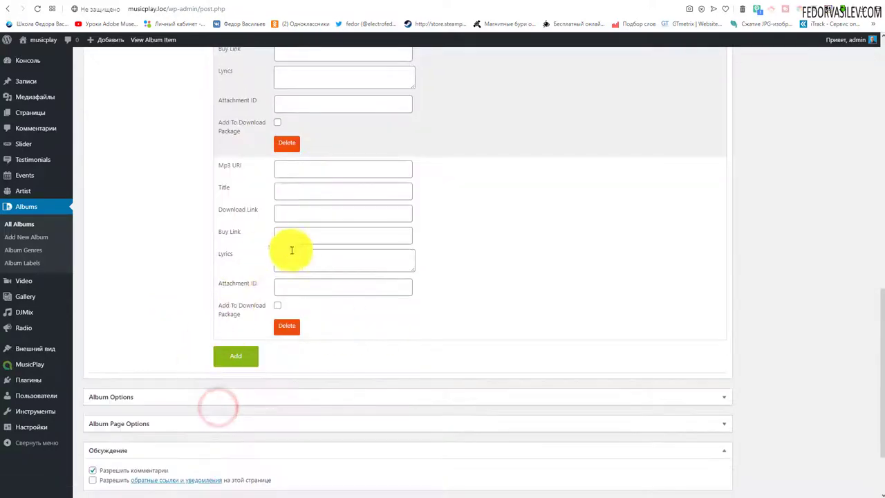
Examine the first track's Title, Download Link, Buy Link, Lyrics and Attachment ID fields in the External MP3 section
scroll(432, 310, "up", 9)
scroll(432, 310, "down", 5)
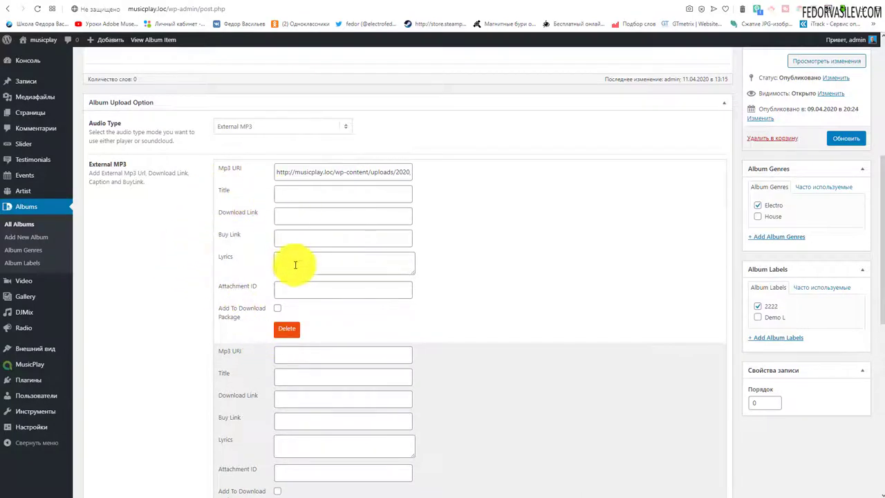
left_click(283, 194)
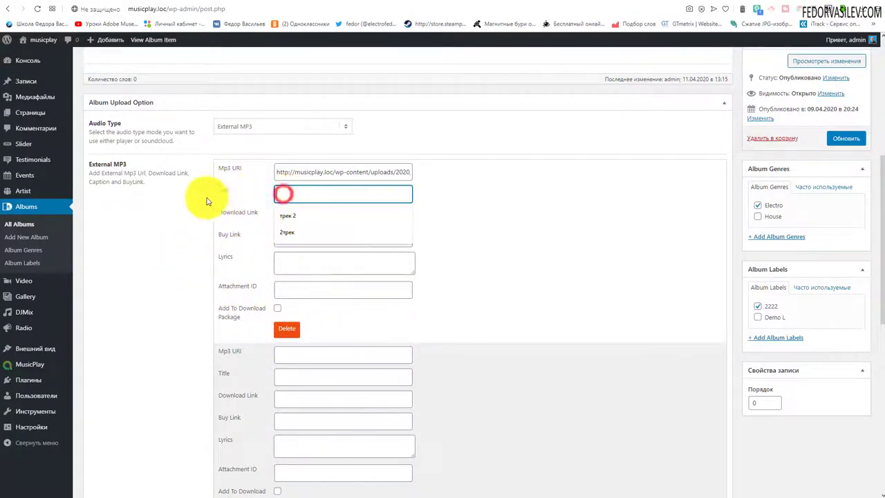
left_click(498, 239)
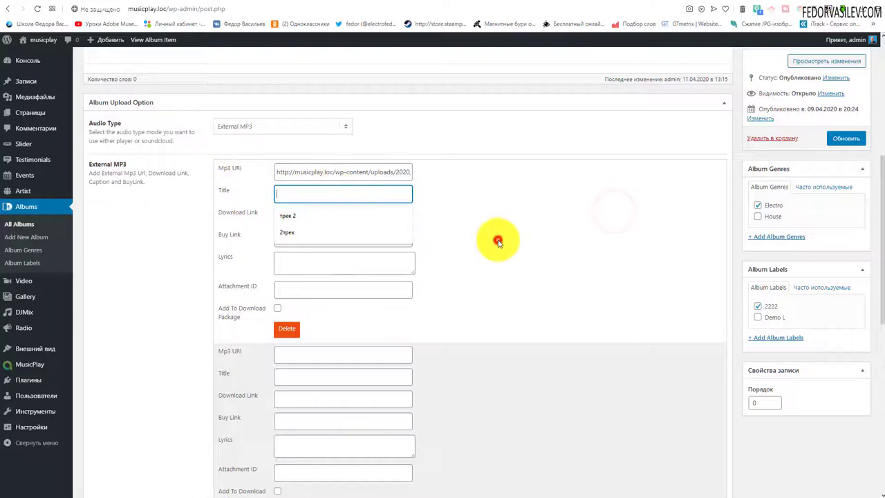
left_click(168, 229)
left_click(293, 196)
left_click(502, 217)
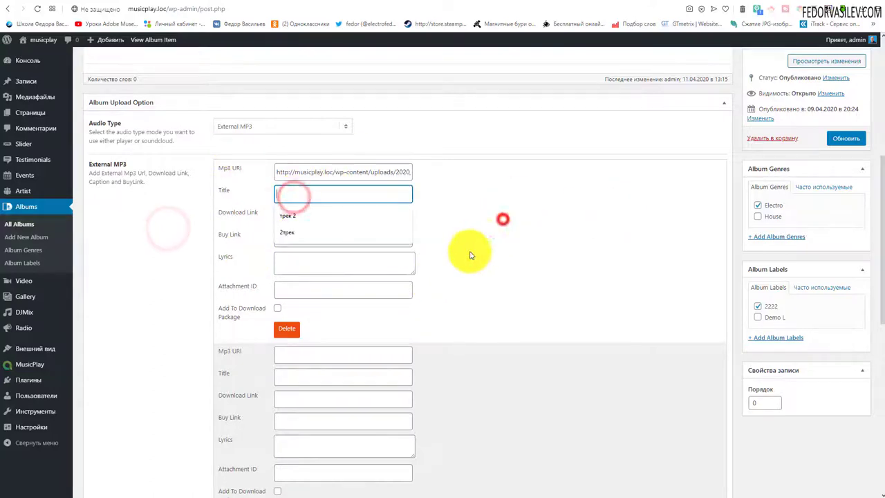
left_click(201, 221)
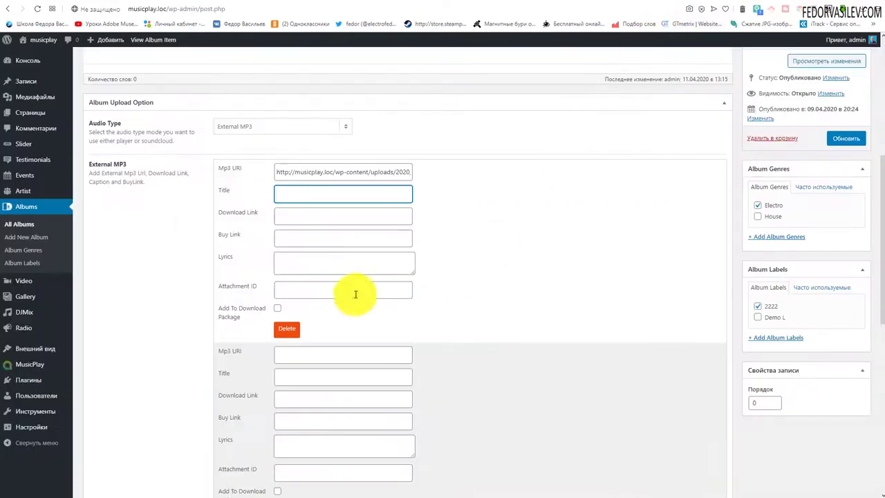
left_click(320, 267)
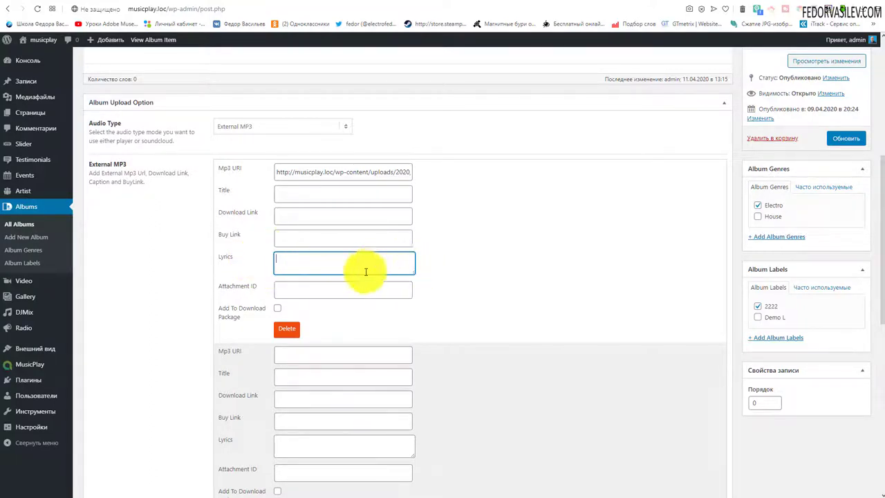
left_click(279, 285)
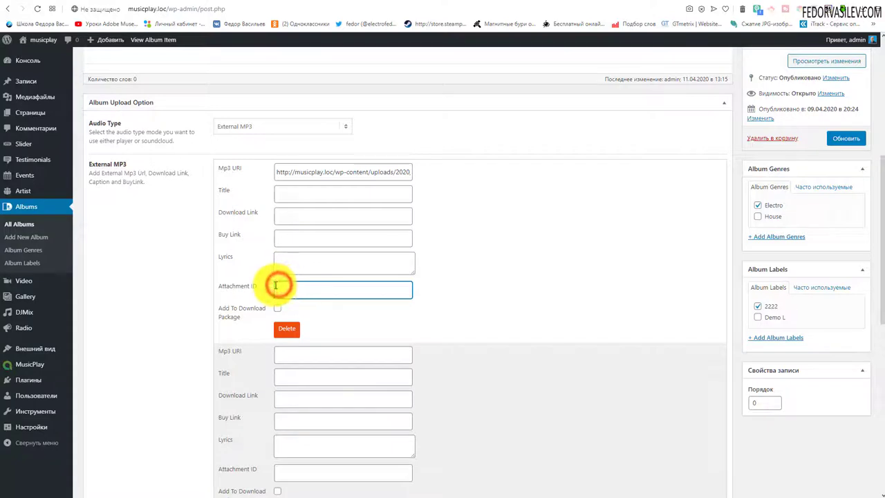
Enable Add To Download Package for all three External MP3 track entries
left_click(277, 307)
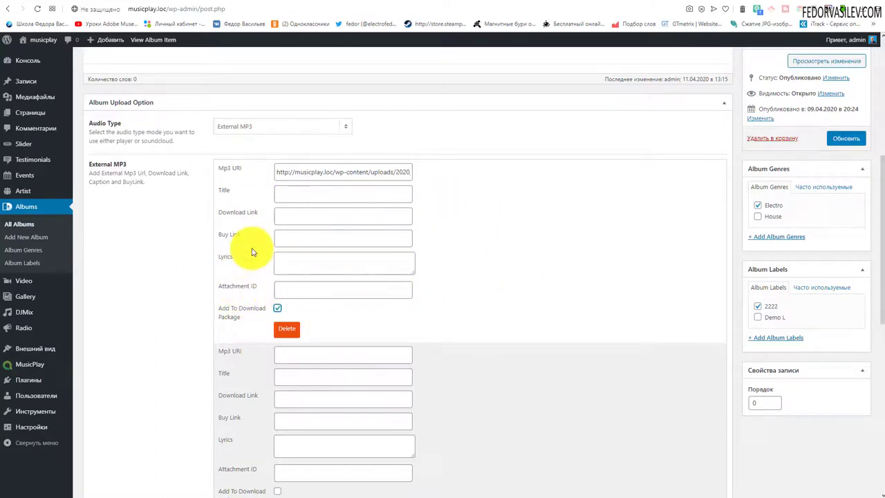
scroll(304, 242, "down", 5)
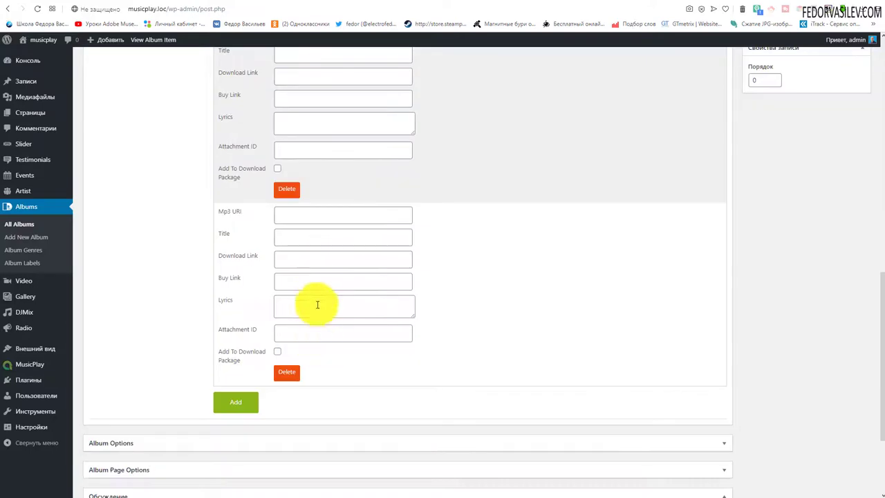
scroll(307, 318, "up", 2)
left_click(277, 306)
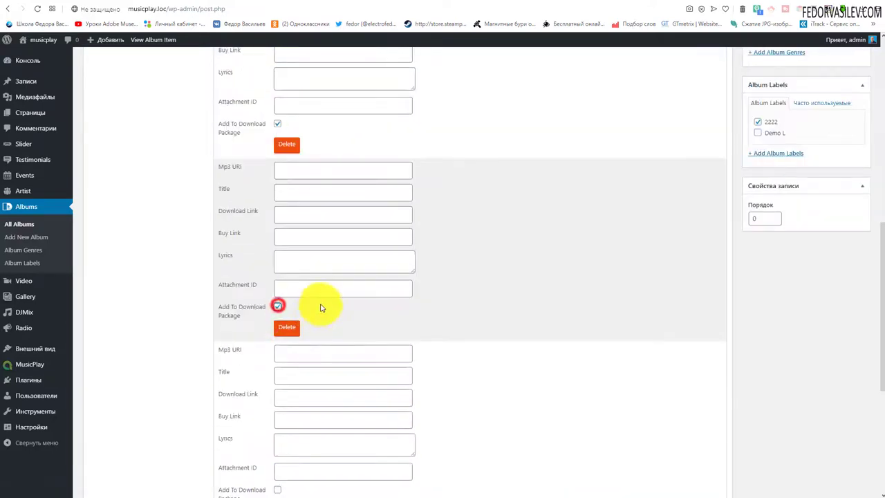
scroll(304, 338, "down", 2)
left_click(277, 349)
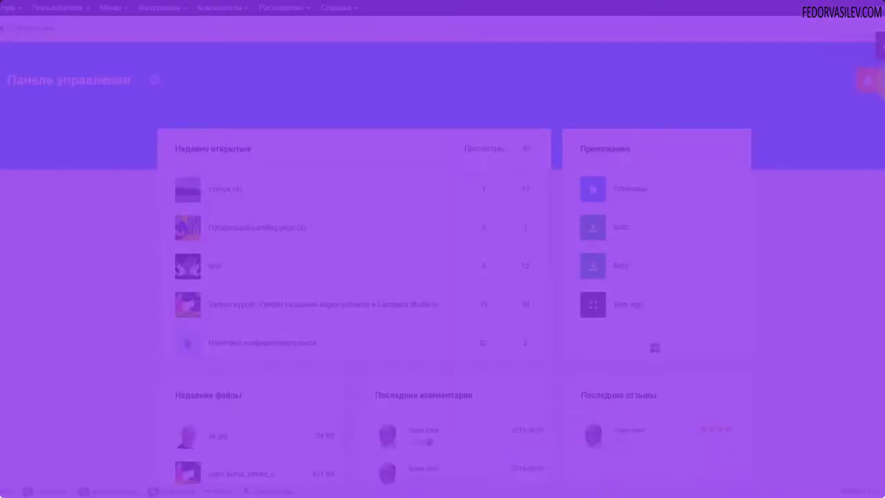
left_click(875, 83)
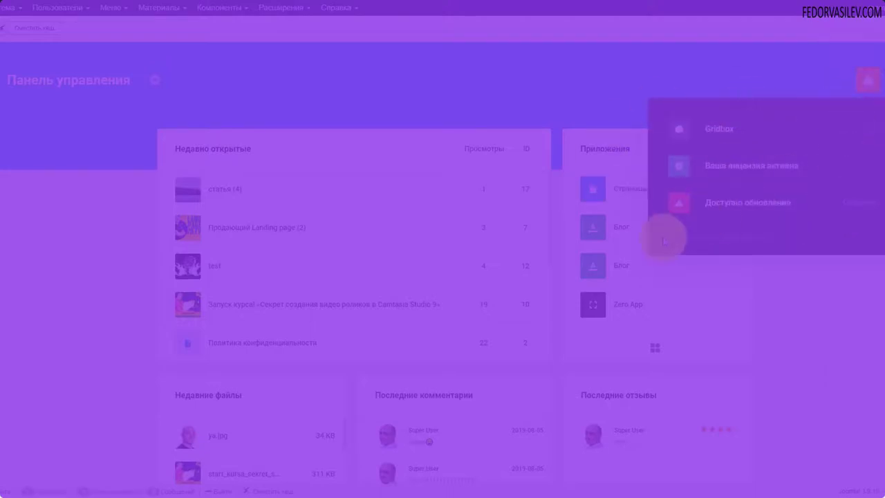
left_click(866, 80)
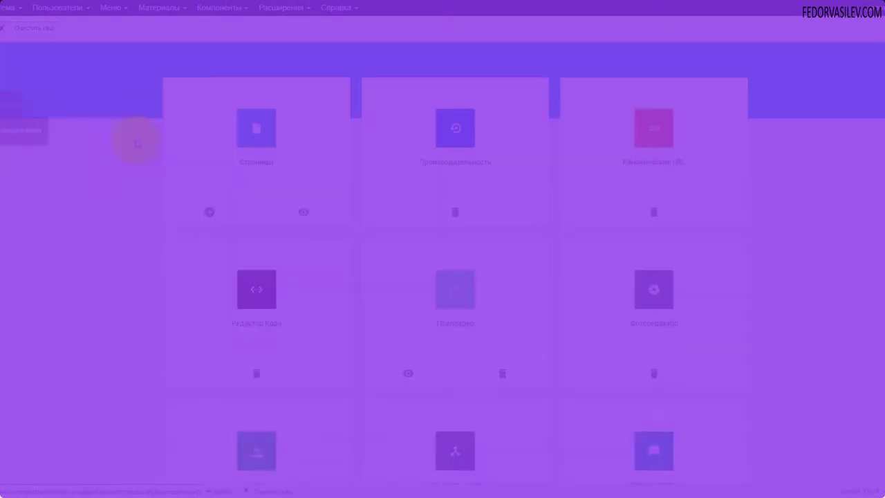
left_click(28, 207)
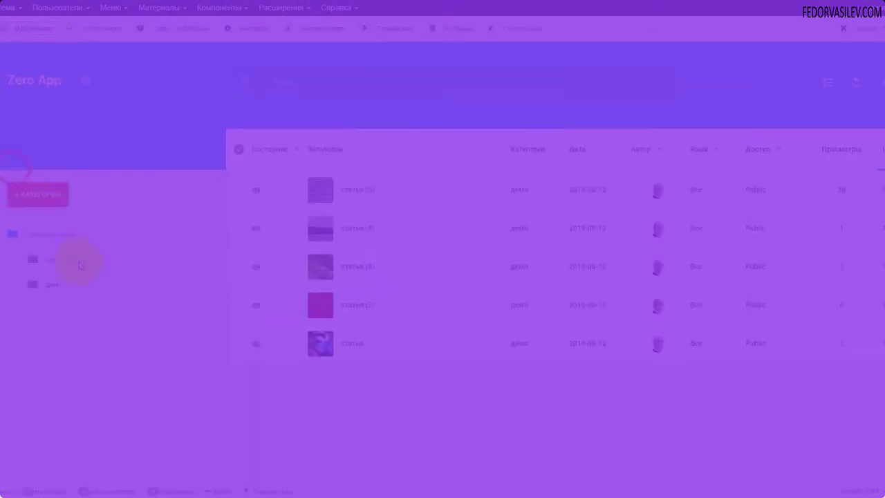
left_click(85, 80)
left_click(94, 207)
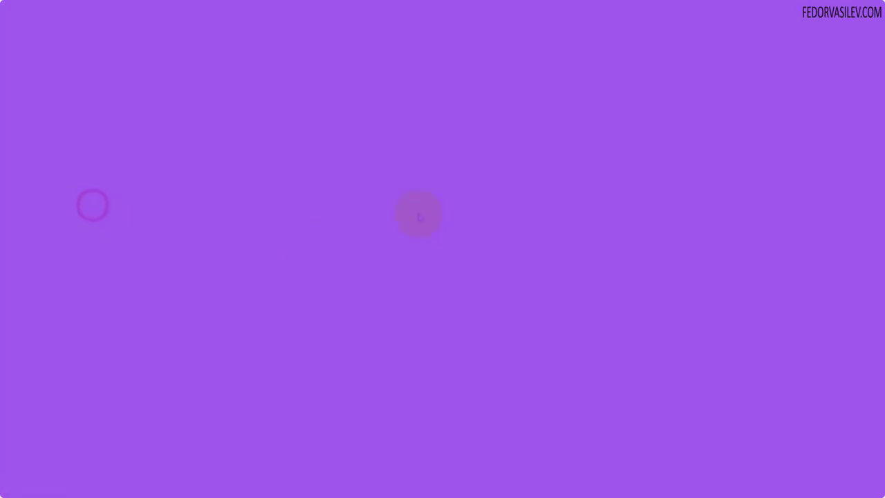